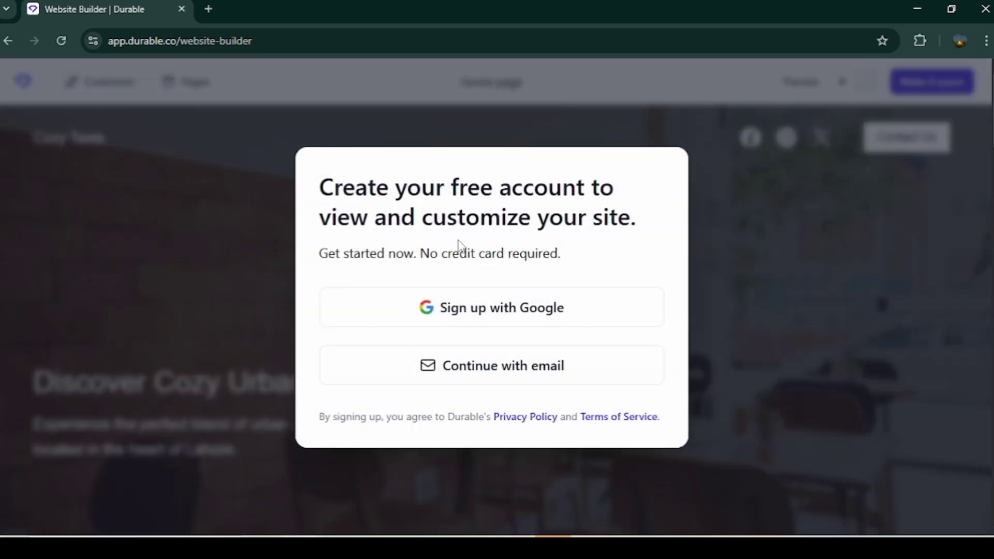
- Sign up with a Google account and look through the generated Cozy Taste home page
click(501, 312)
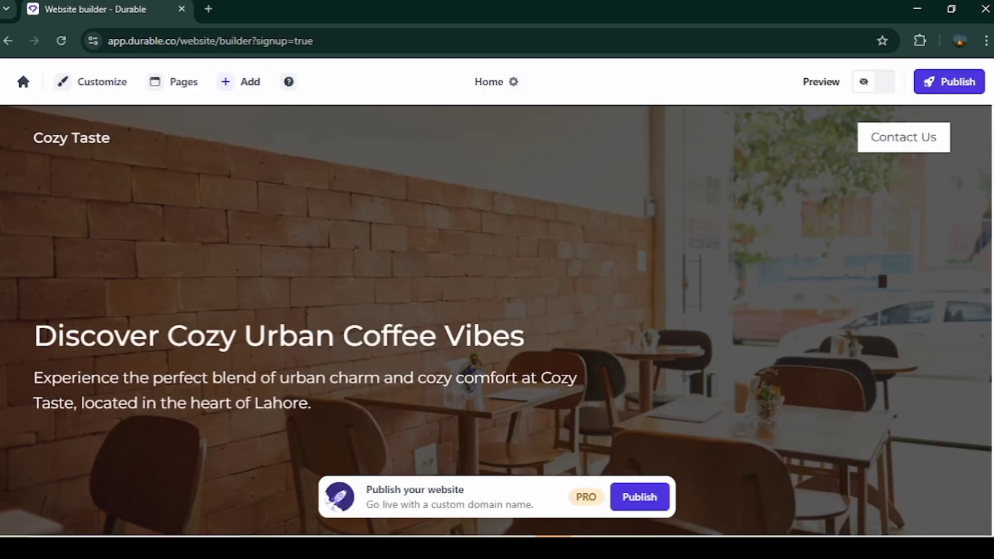
scroll(497, 321, down, 10)
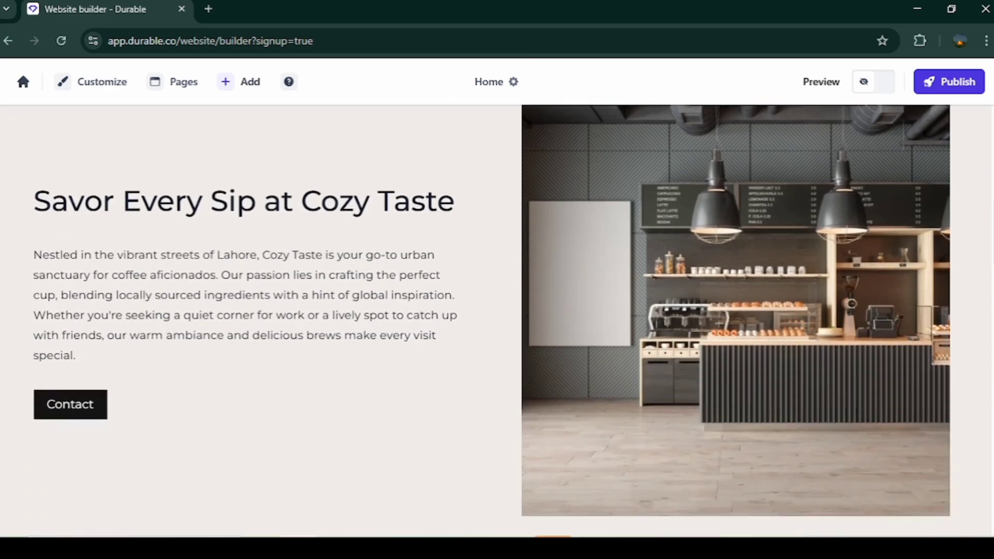
scroll(497, 321, down, 12)
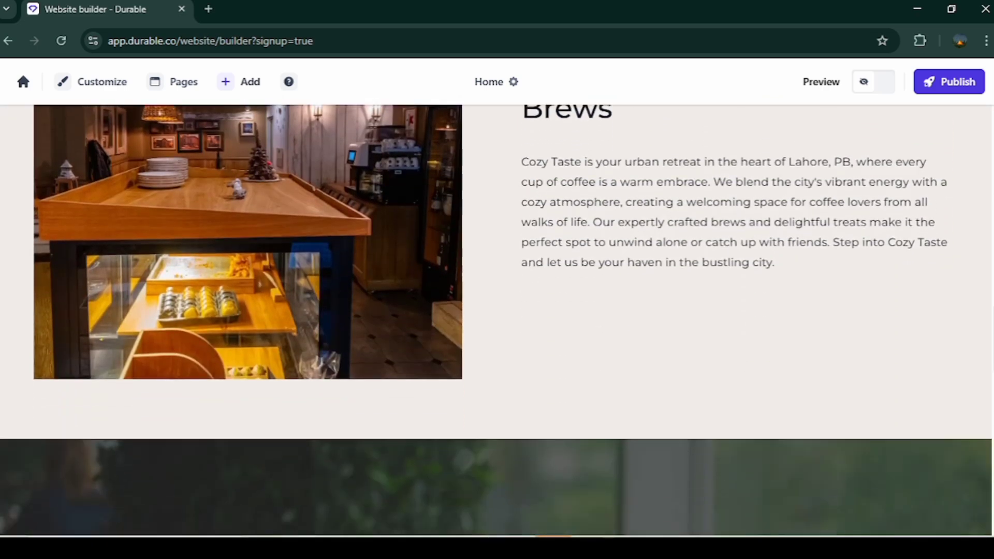
scroll(497, 321, down, 12)
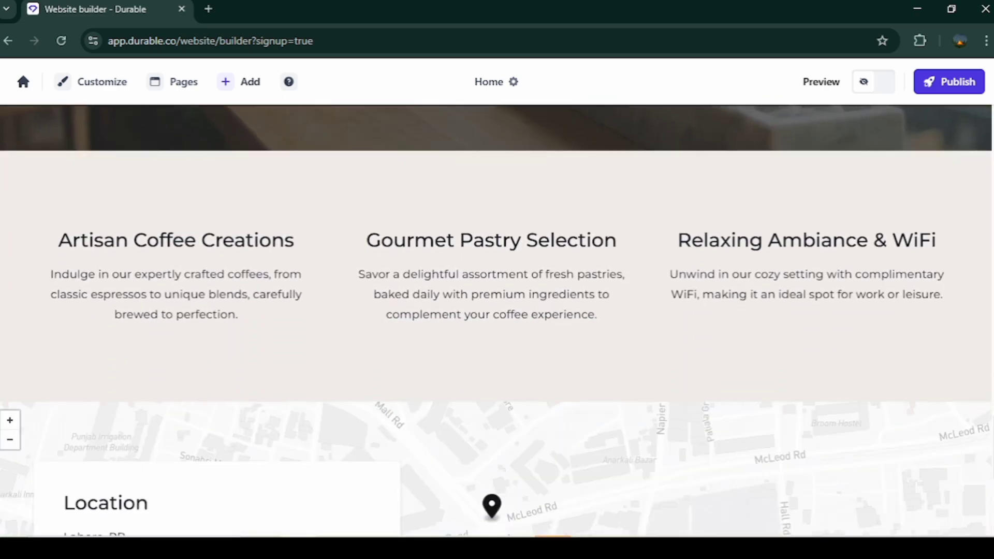
scroll(497, 321, down, 5)
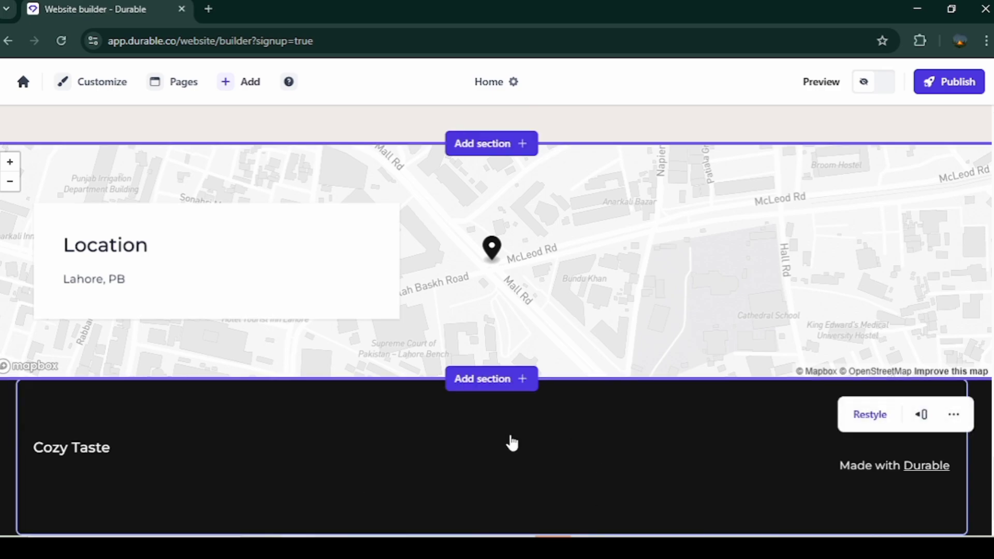
scroll(497, 321, up, 20)
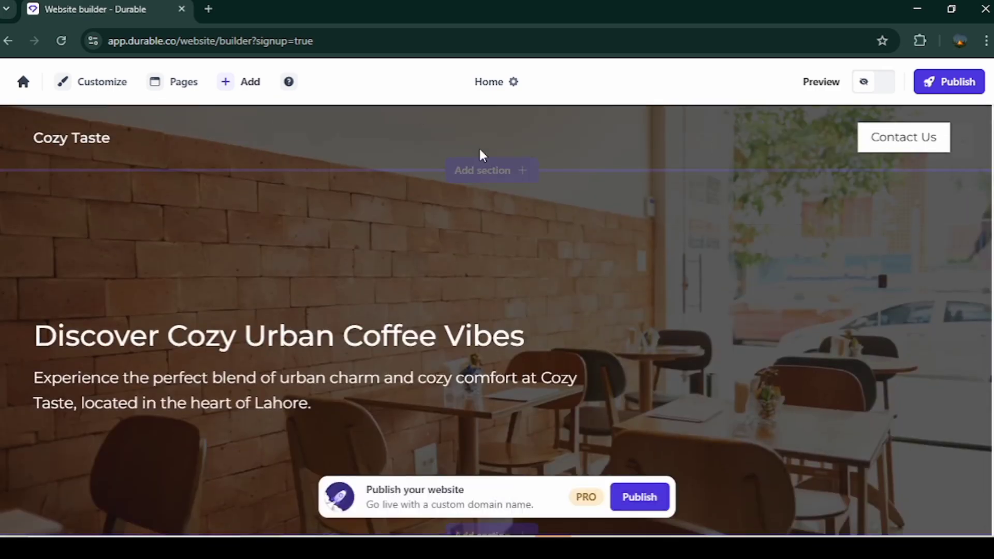
scroll(686, 355, down, 1)
scroll(810, 334, up, 1)
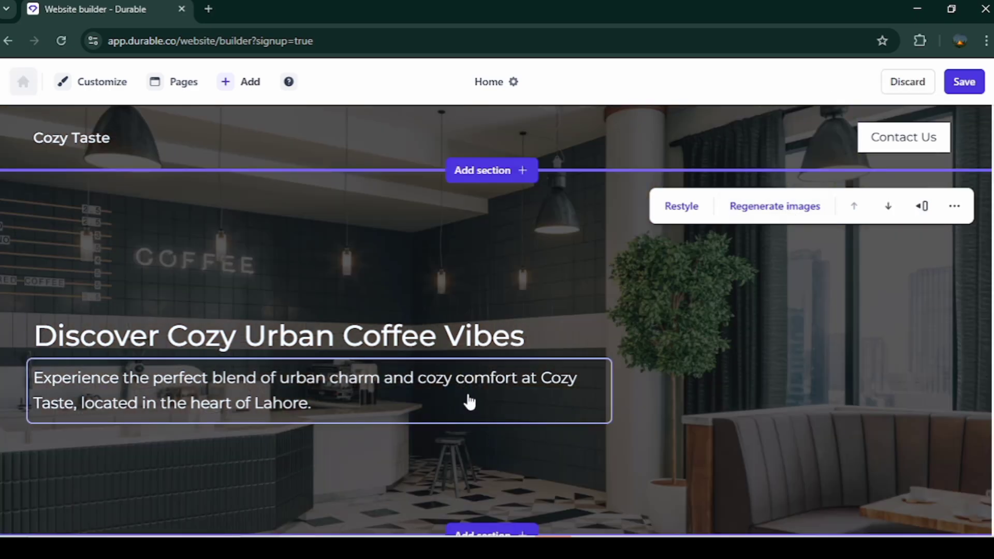
- Add a Banner double image slider section between the hero banner and the "Savor Every Sip at Cozy Taste" section
scroll(911, 357, down, 1)
scroll(435, 358, down, 1)
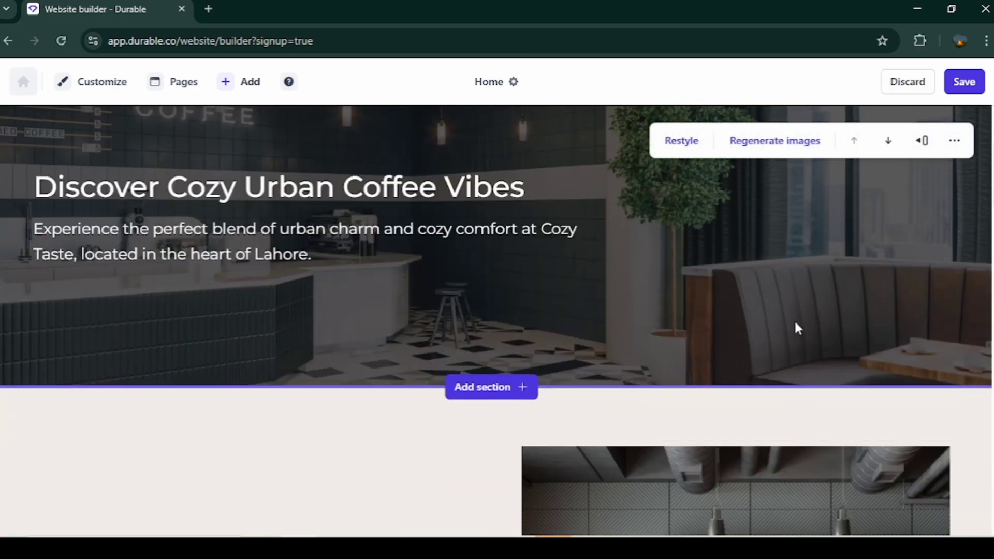
scroll(795, 328, down, 4)
scroll(523, 282, up, 2)
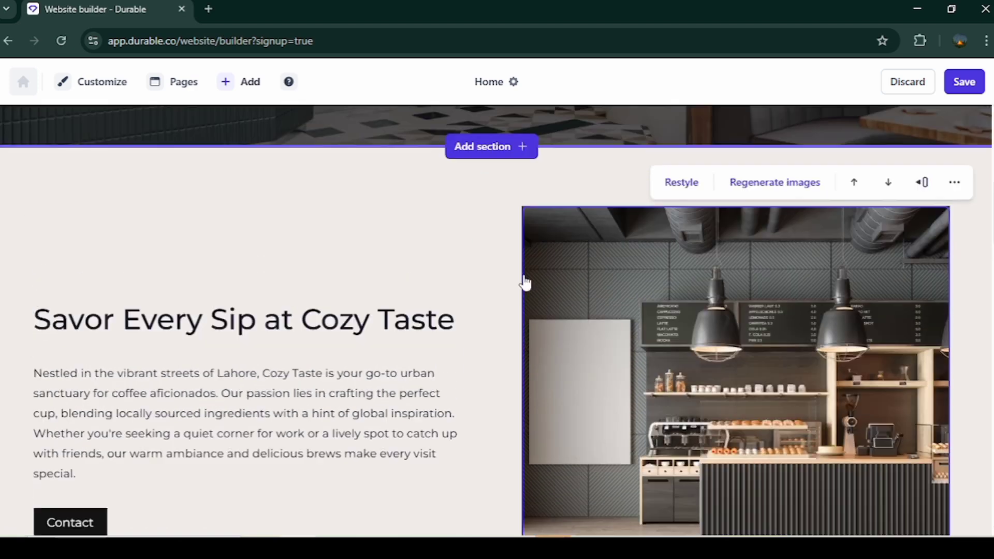
scroll(521, 176, down, 1)
click(523, 164)
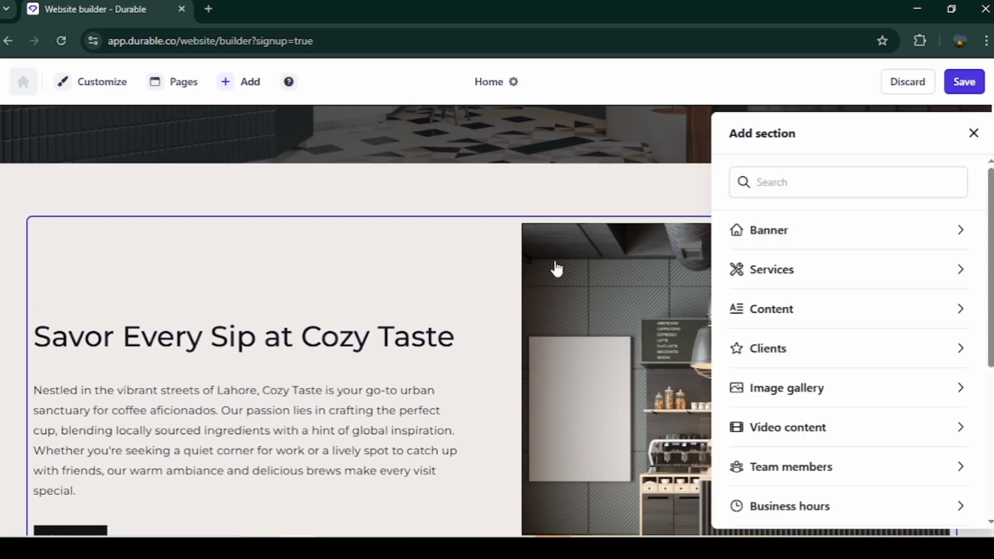
scroll(916, 333, down, 5)
scroll(916, 333, up, 5)
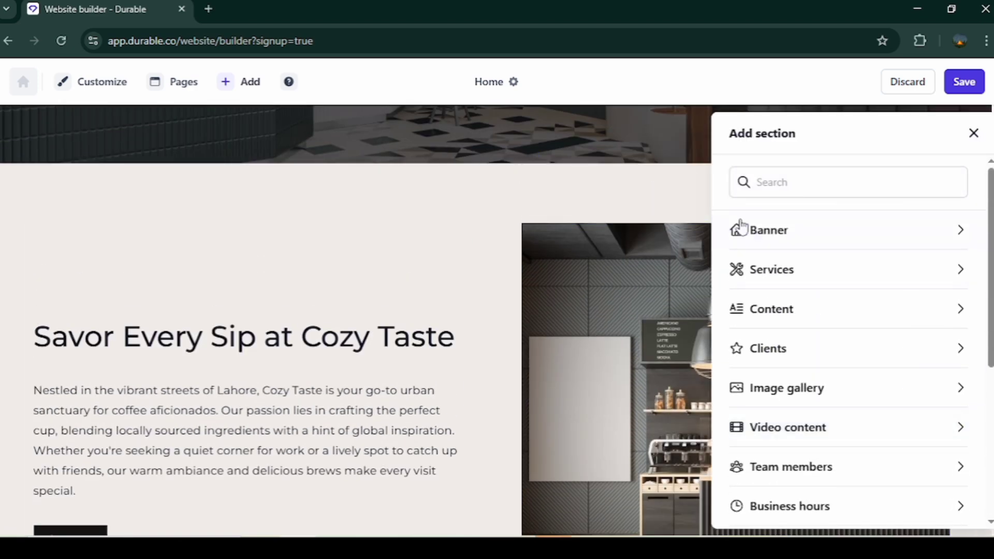
click(959, 242)
scroll(914, 341, down, 8)
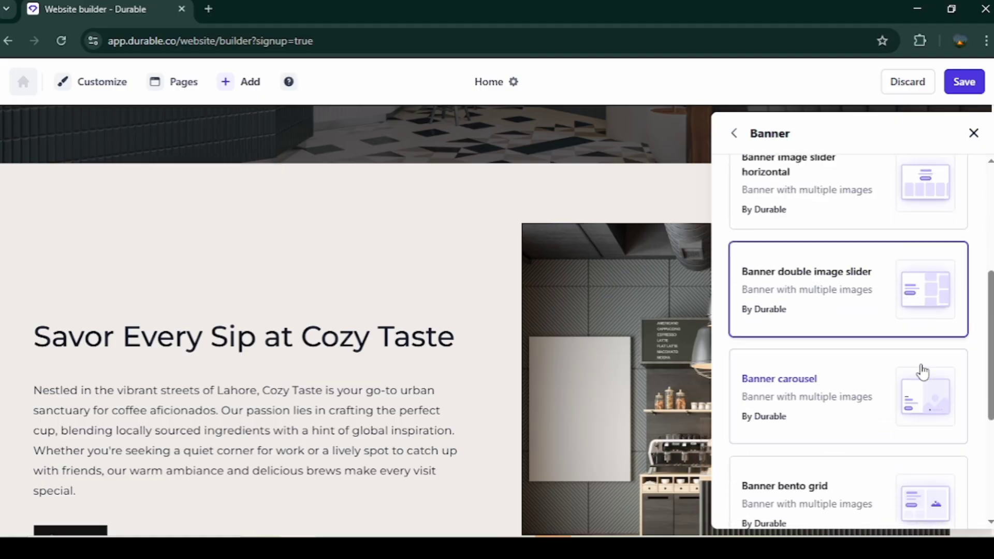
scroll(921, 370, up, 4)
scroll(967, 335, up, 2)
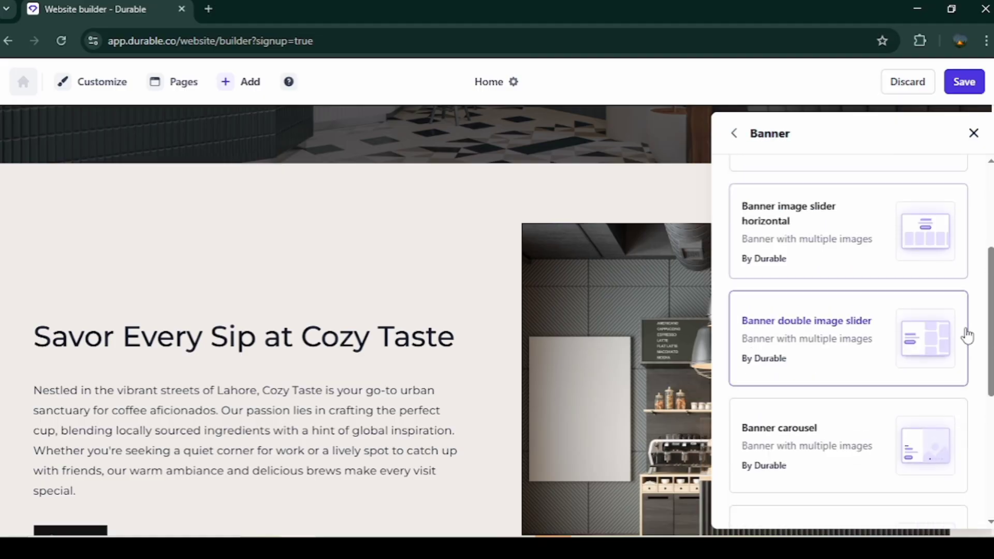
click(909, 337)
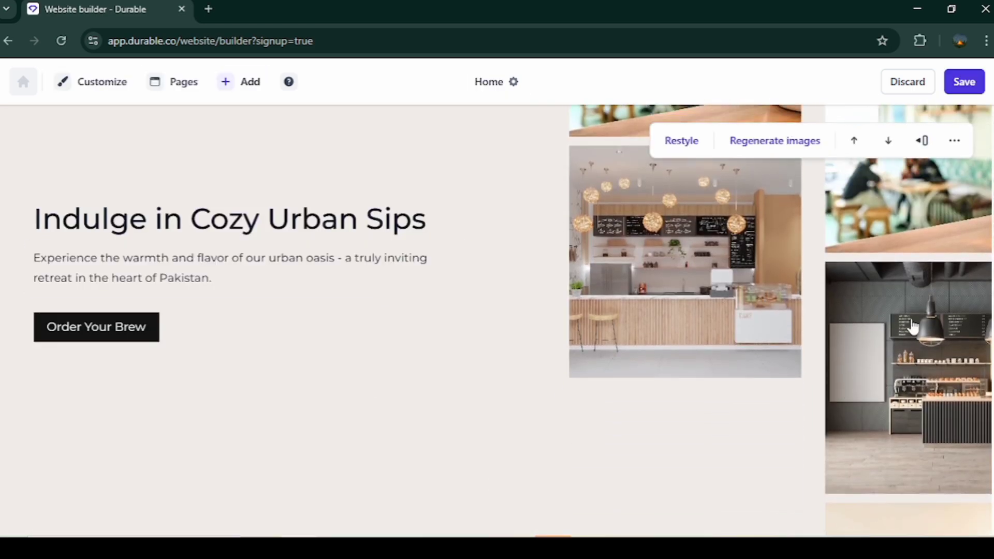
- Review the new image slider section and browse the Testimonials and Social media section options
scroll(372, 384, up, 2)
scroll(497, 321, down, 6)
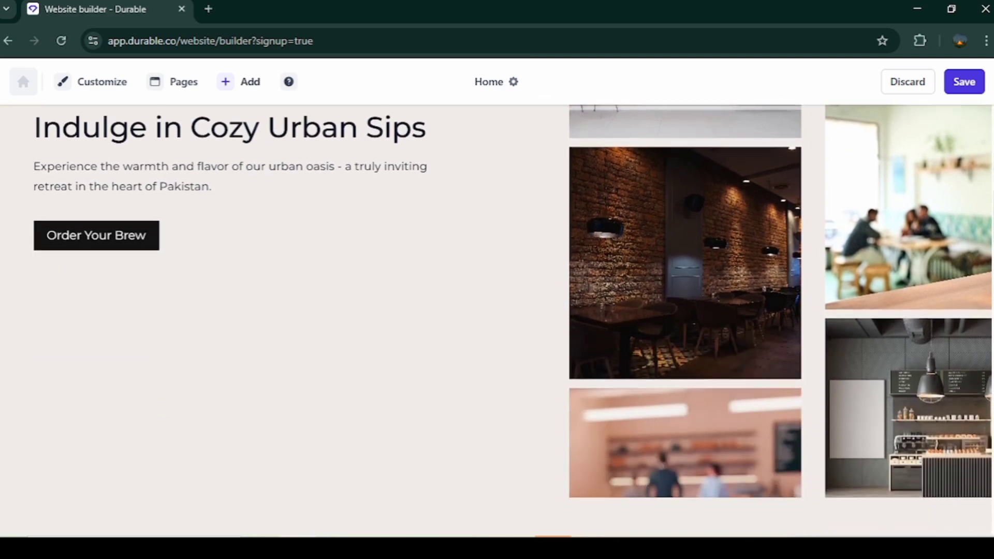
scroll(497, 321, up, 3)
scroll(497, 321, up, 5)
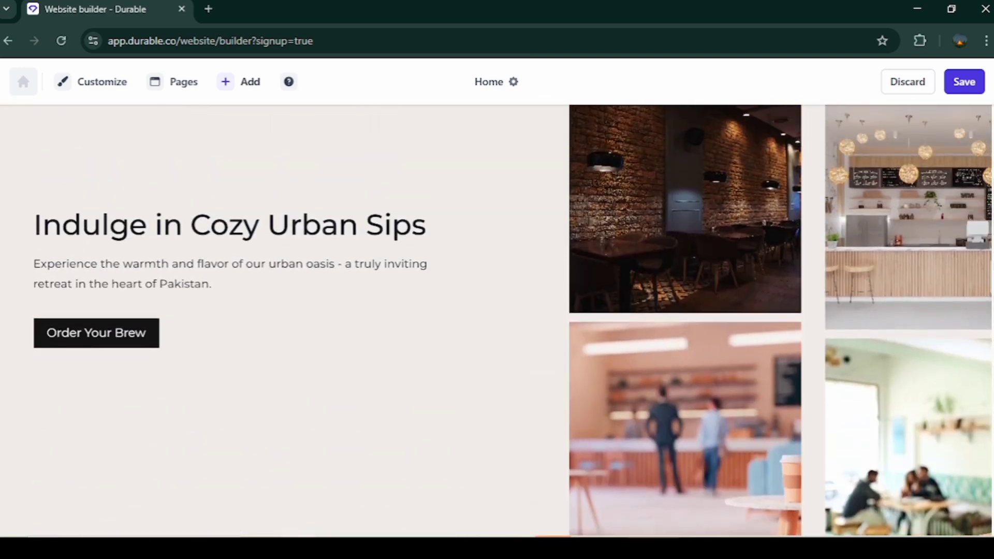
click(514, 305)
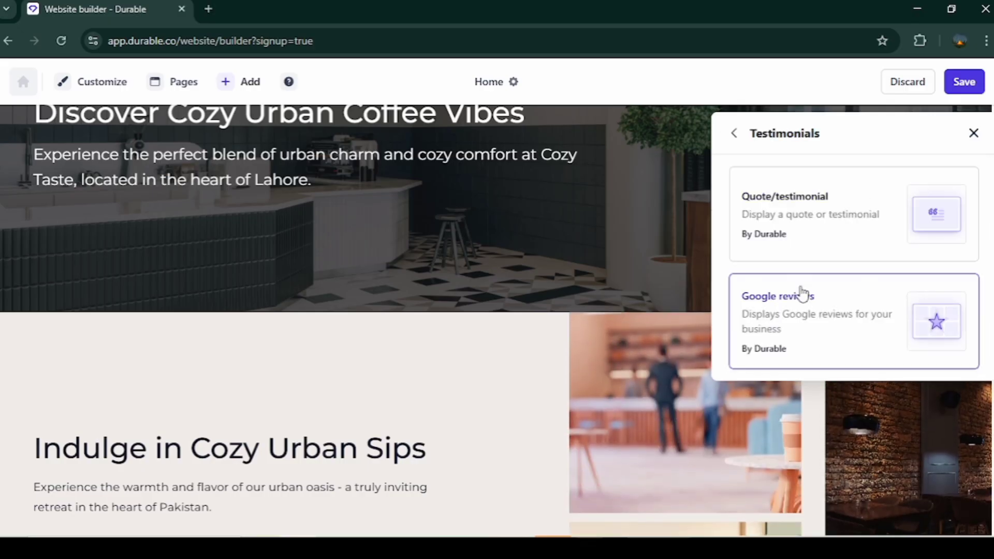
click(753, 184)
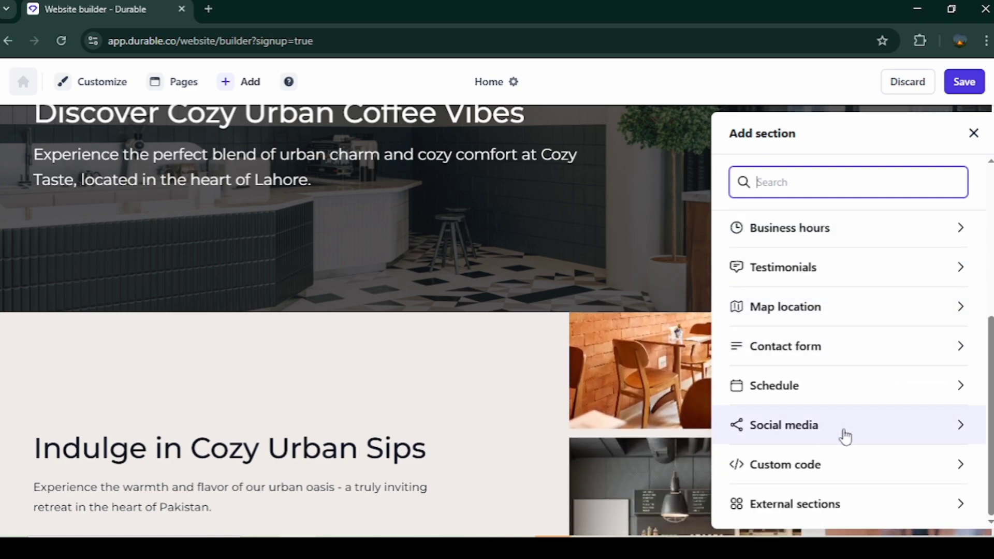
click(845, 436)
click(854, 259)
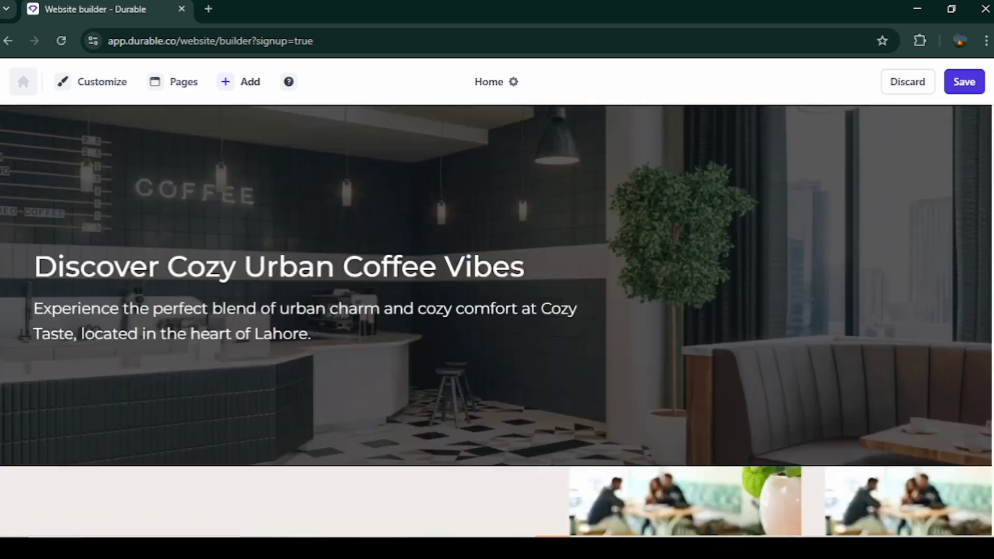
- Apply the preset colour palette of cream, white, olive green and dark olive, and check it across the home page
click(93, 88)
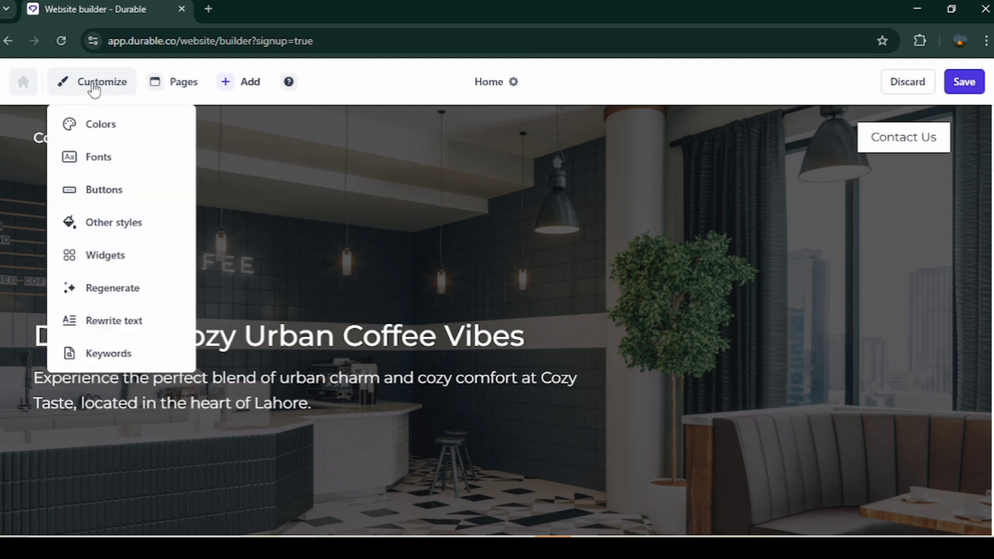
click(145, 135)
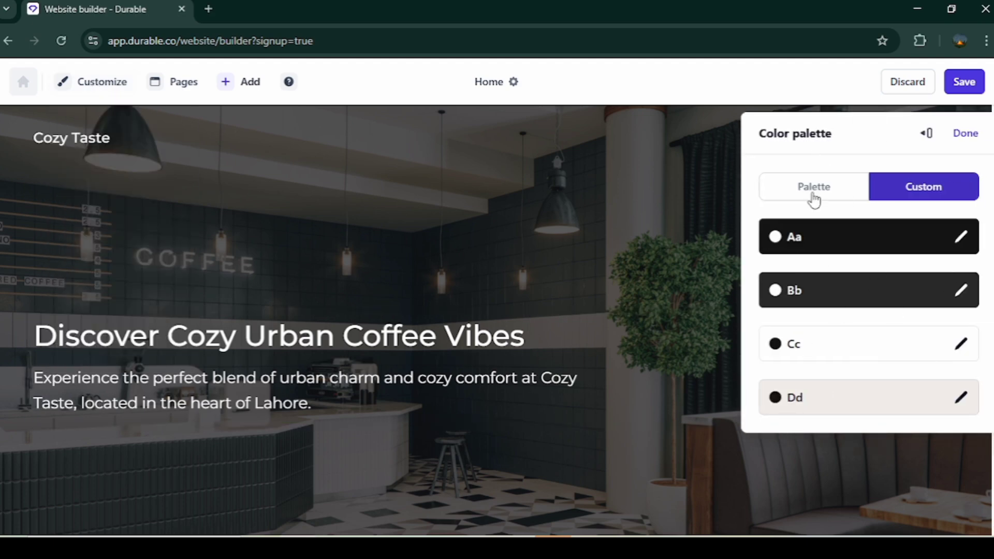
drag(991, 226, 991, 436)
scroll(762, 259, up, 6)
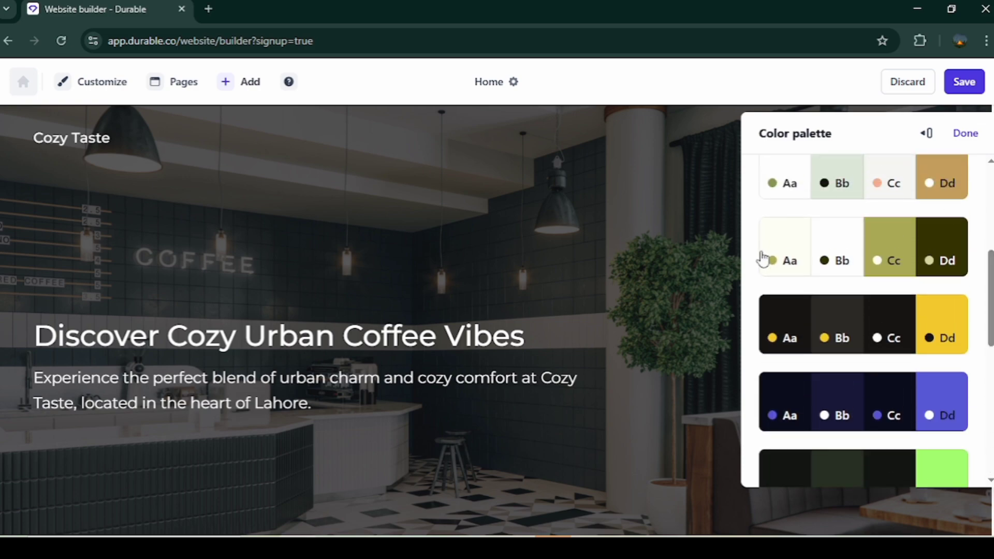
click(873, 262)
click(965, 134)
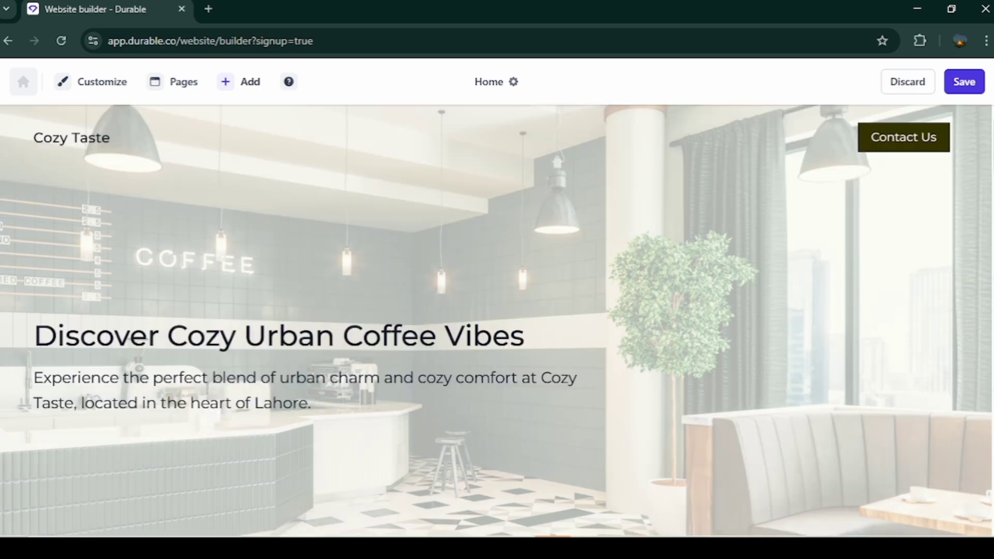
scroll(497, 321, down, 8)
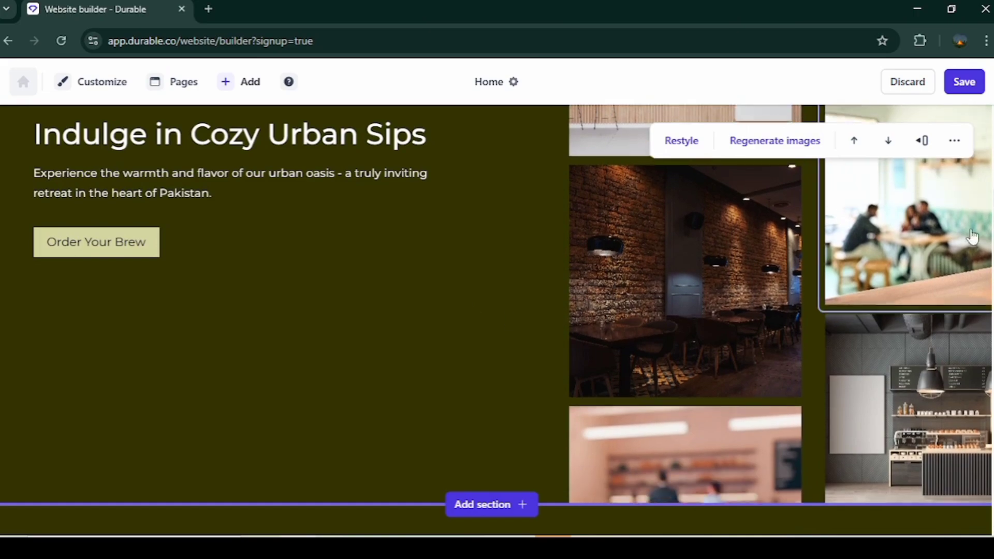
scroll(469, 303, down, 15)
scroll(497, 321, down, 20)
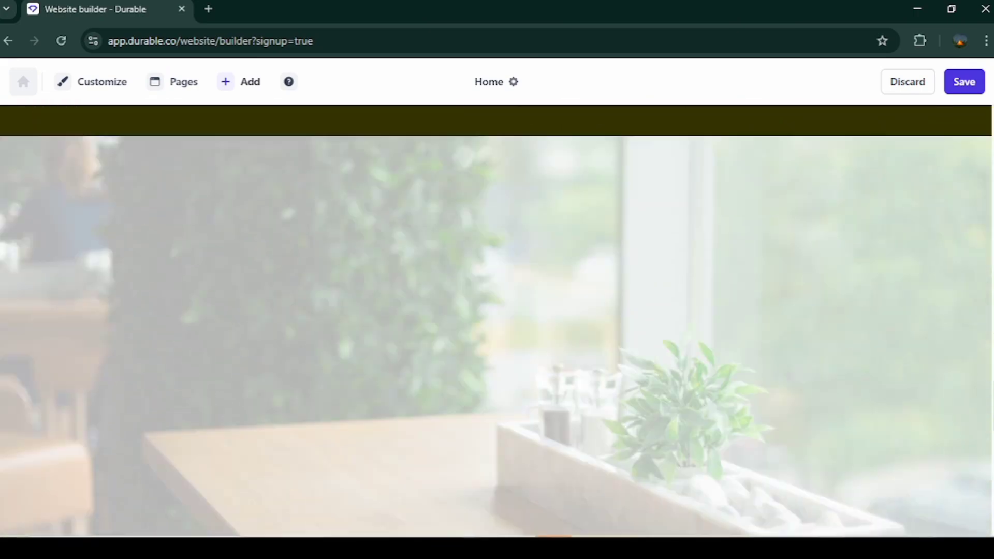
scroll(497, 321, down, 5)
scroll(497, 320, up, 20)
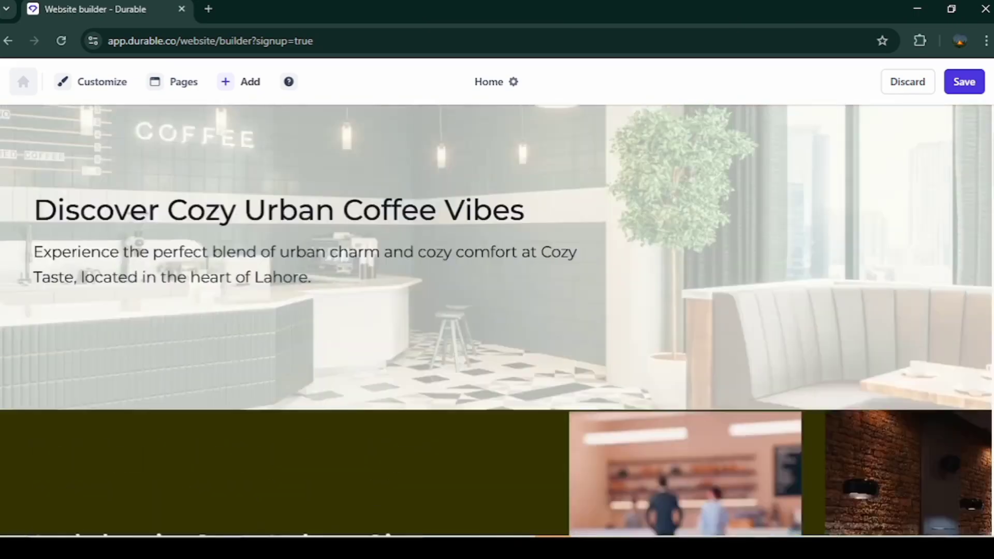
scroll(497, 321, up, 3)
- Set button Style 1 to the Outline type with a rounded-corner shape
click(99, 82)
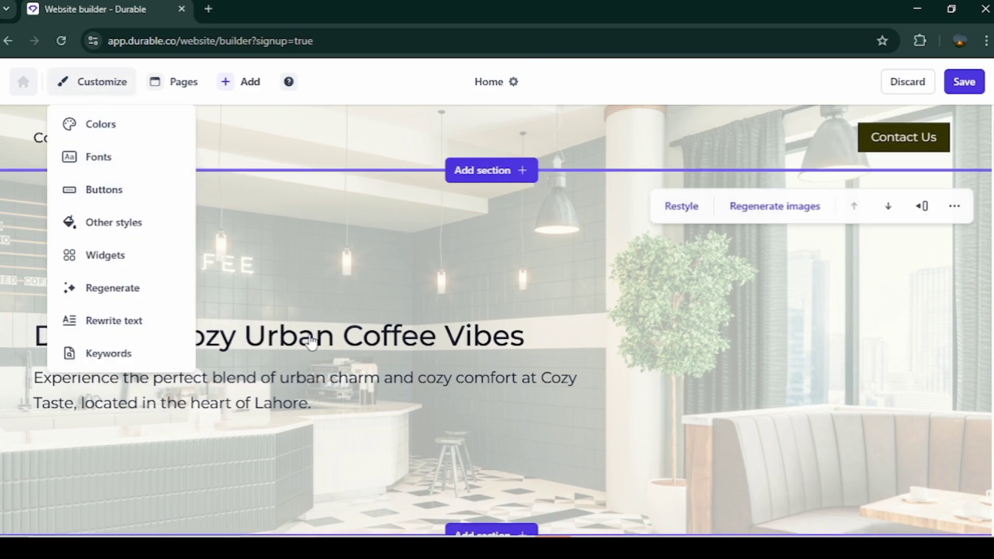
click(104, 190)
scroll(479, 431, down, 8)
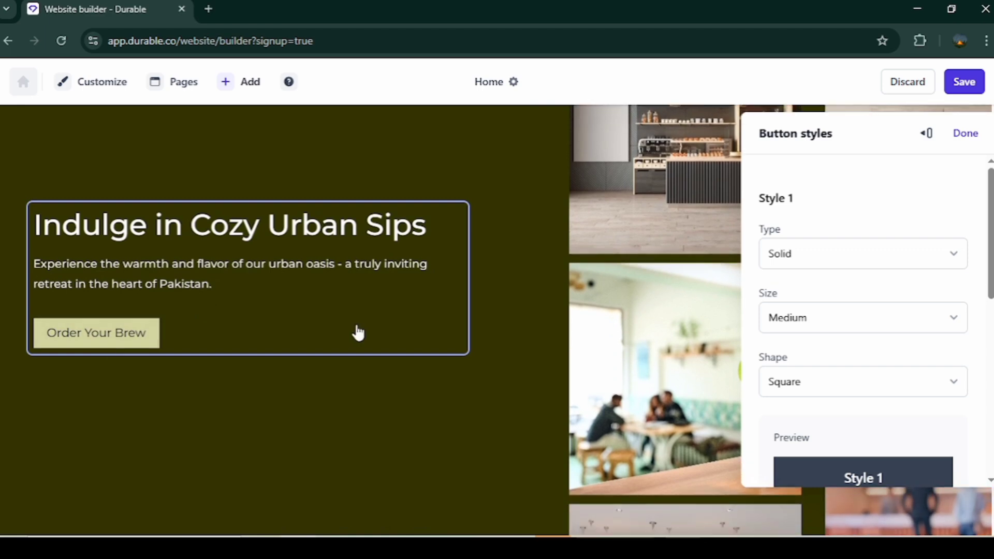
scroll(358, 333, down, 1)
scroll(911, 395, down, 4)
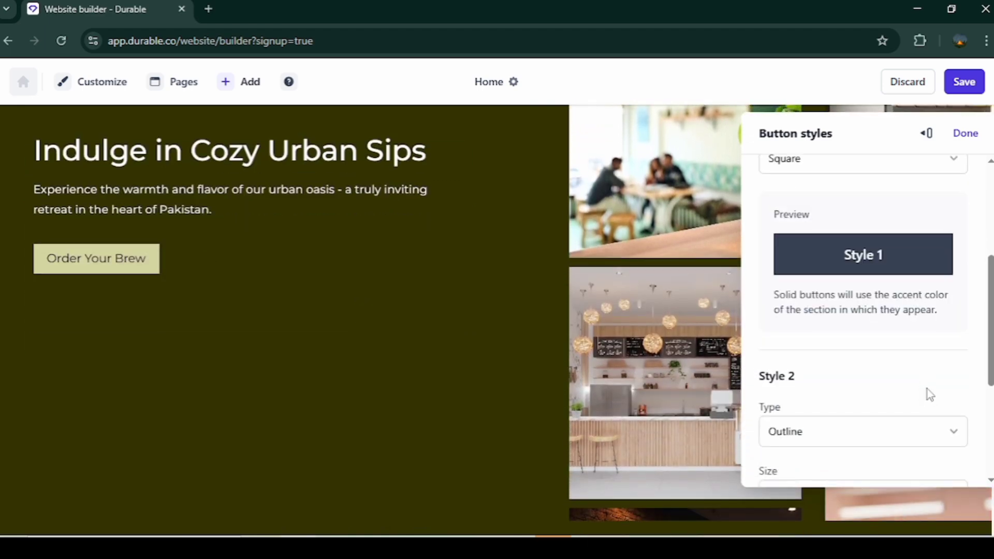
scroll(927, 390, down, 3)
scroll(927, 393, up, 7)
click(875, 252)
click(881, 314)
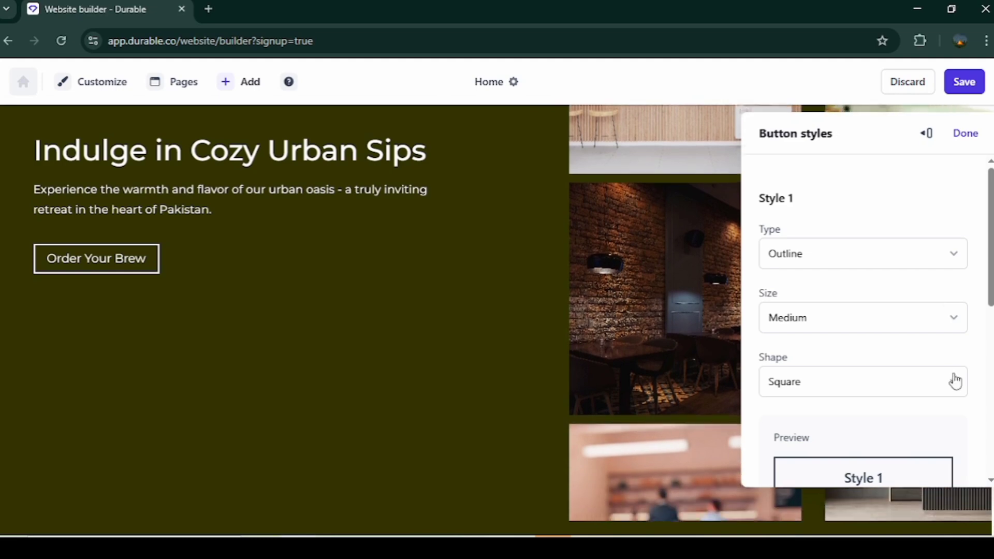
click(956, 381)
click(937, 441)
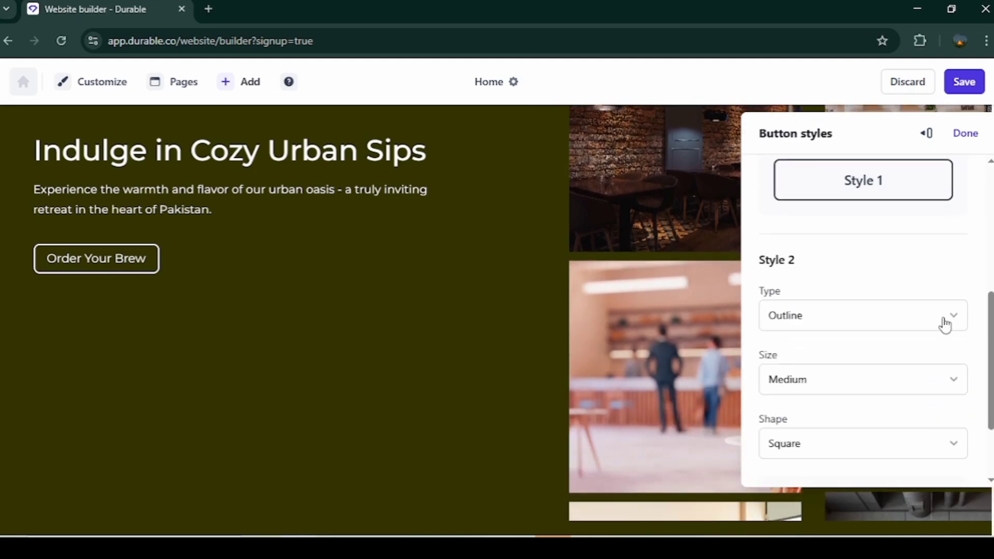
click(947, 320)
- Browse the recommended widgets available for the site, from Cookie Notice to Whatsapp Button
click(93, 82)
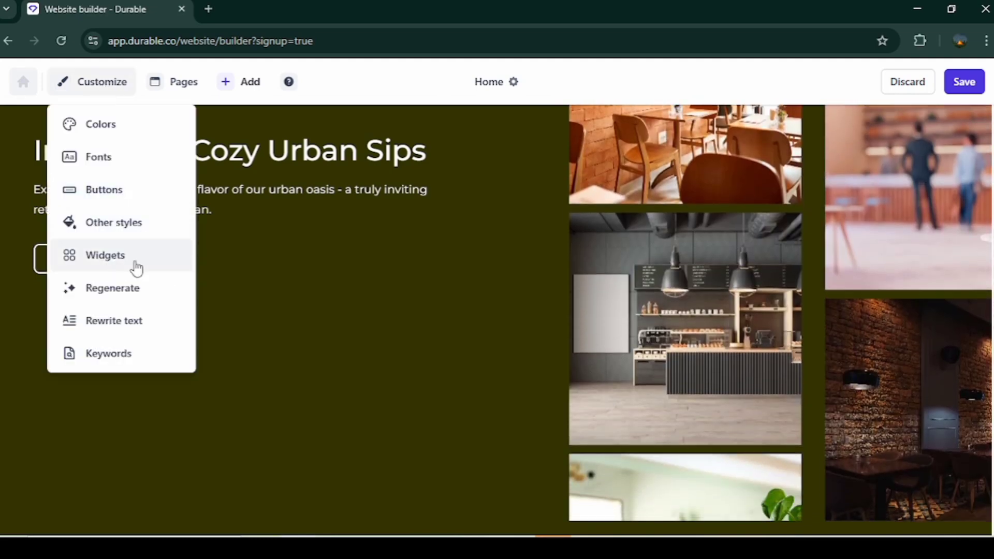
click(136, 264)
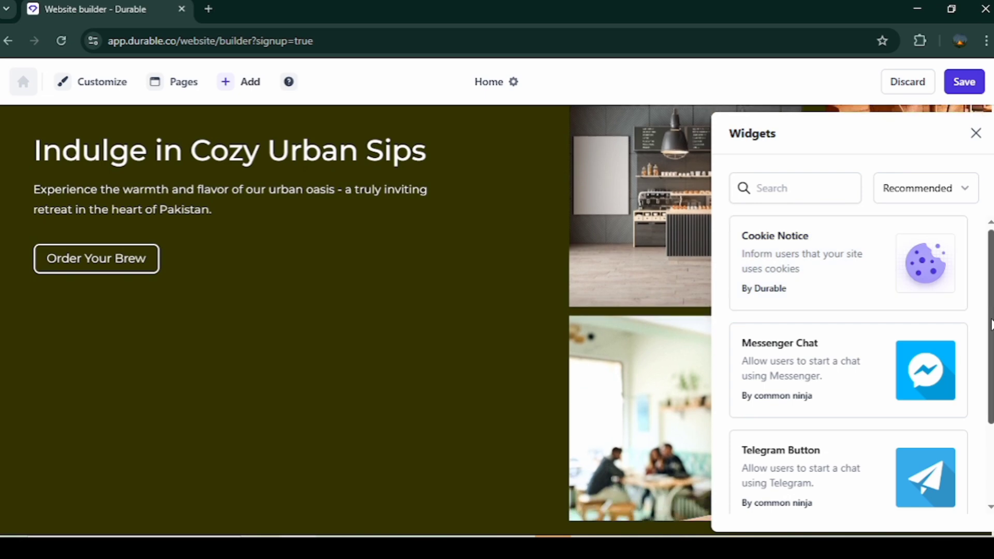
scroll(991, 325, down, 2)
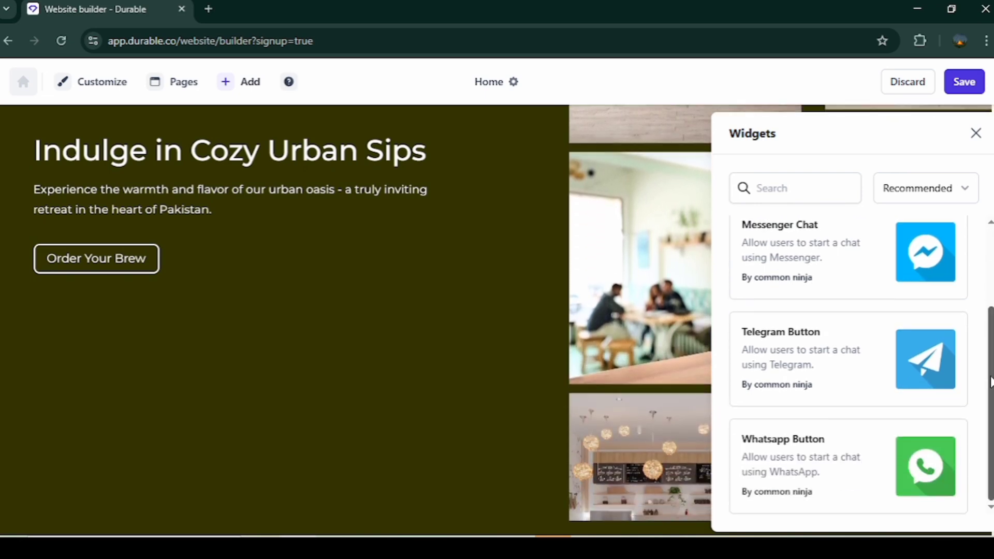
scroll(990, 382, up, 2)
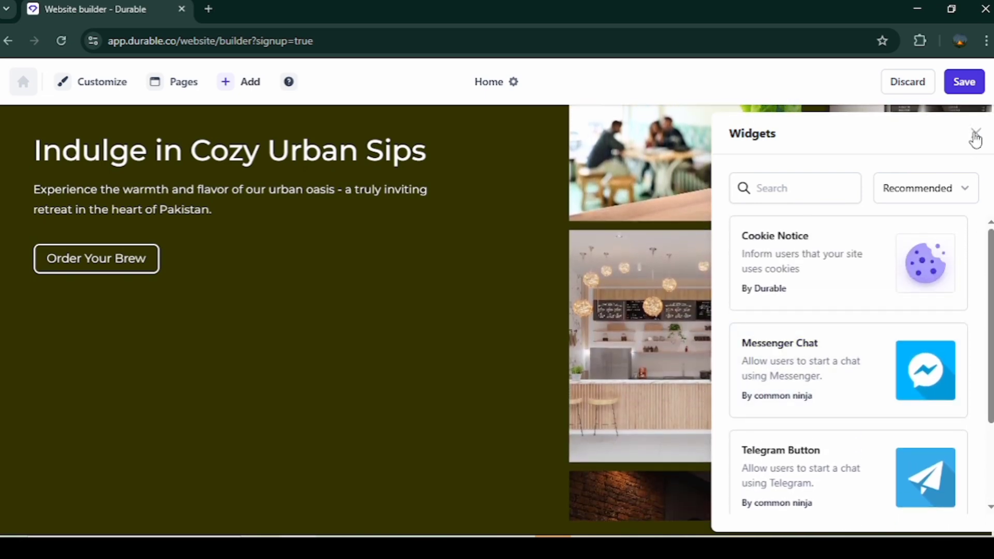
- Close the widgets list and browse the page types that can be added, from Blank page to Privacy policy
click(975, 135)
click(117, 82)
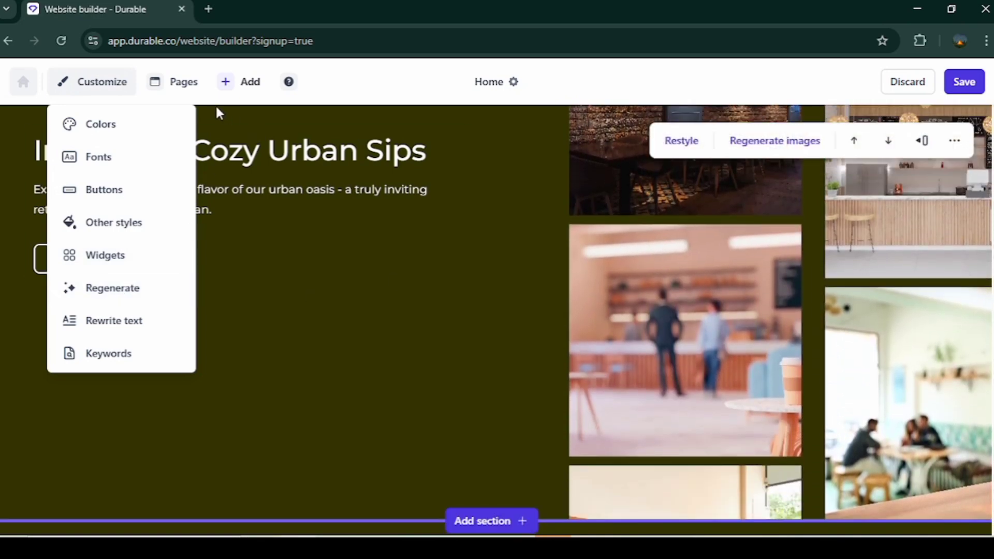
click(184, 83)
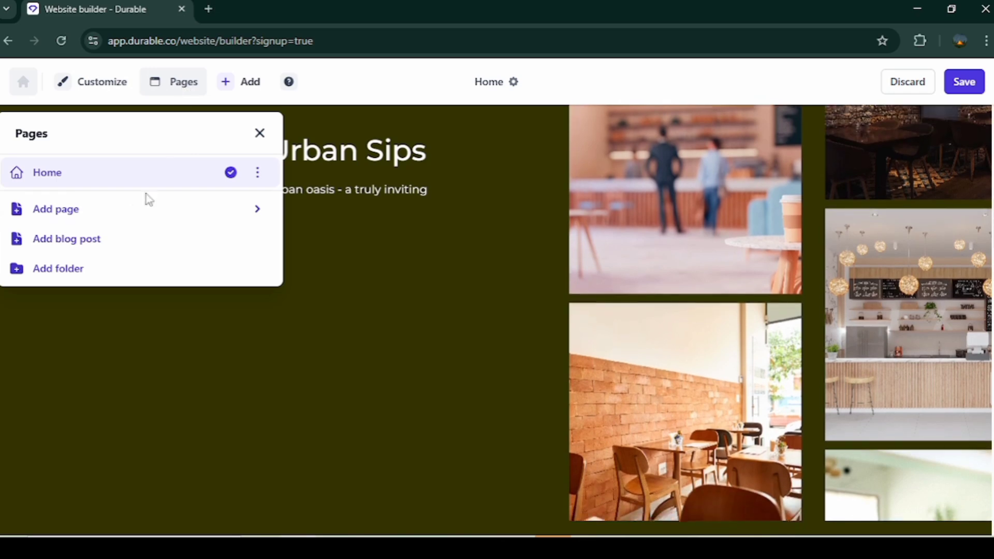
click(261, 212)
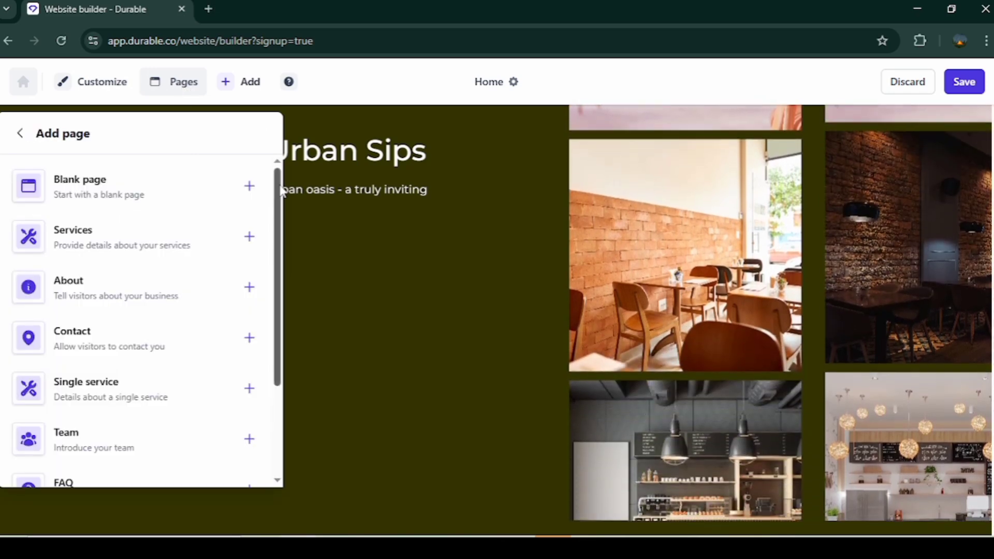
drag(280, 187, 282, 214)
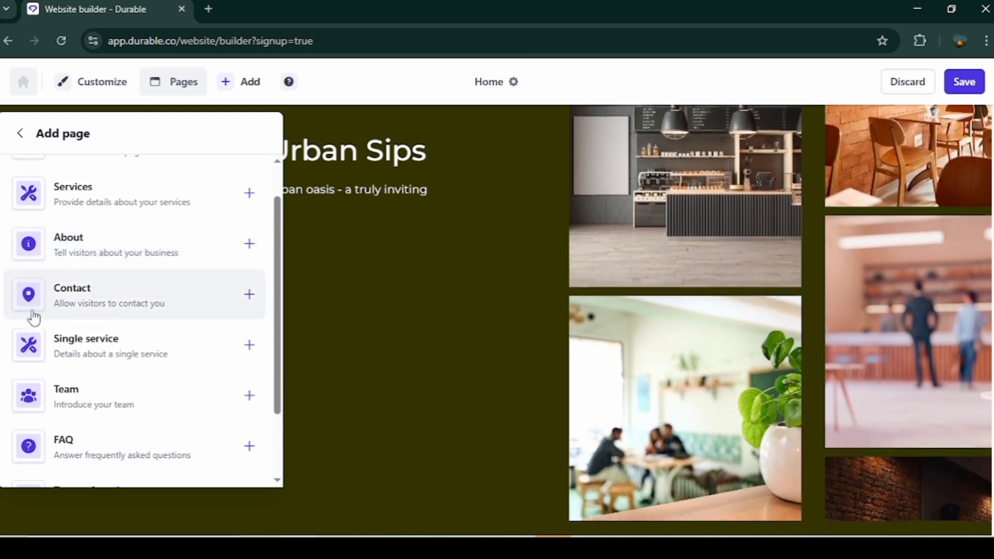
scroll(277, 321, down, 2)
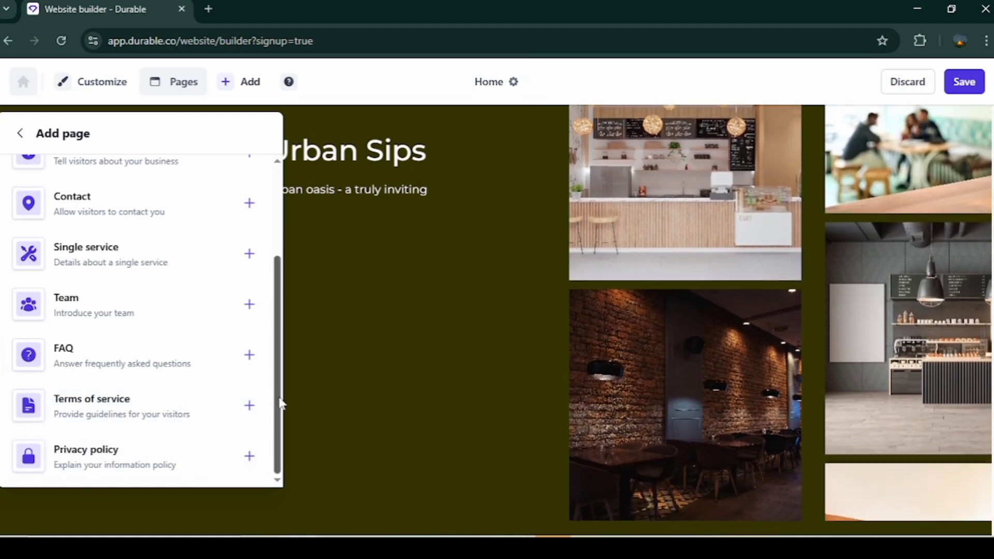
drag(280, 403, 279, 290)
click(22, 133)
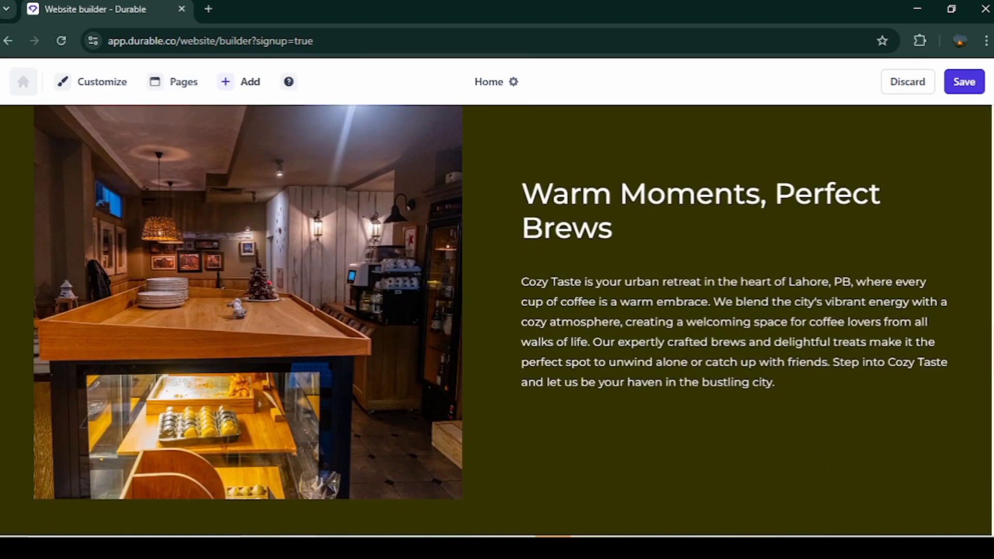
- Regenerate the image beside the "Warm Moments, Perfect Brews" text and check its alt text and position settings
scroll(358, 350, up, 1)
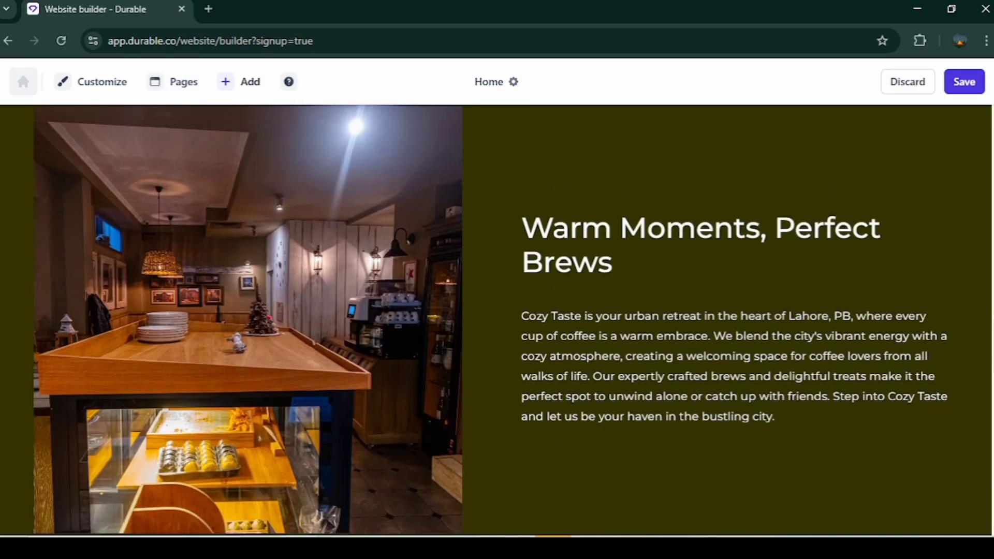
click(307, 317)
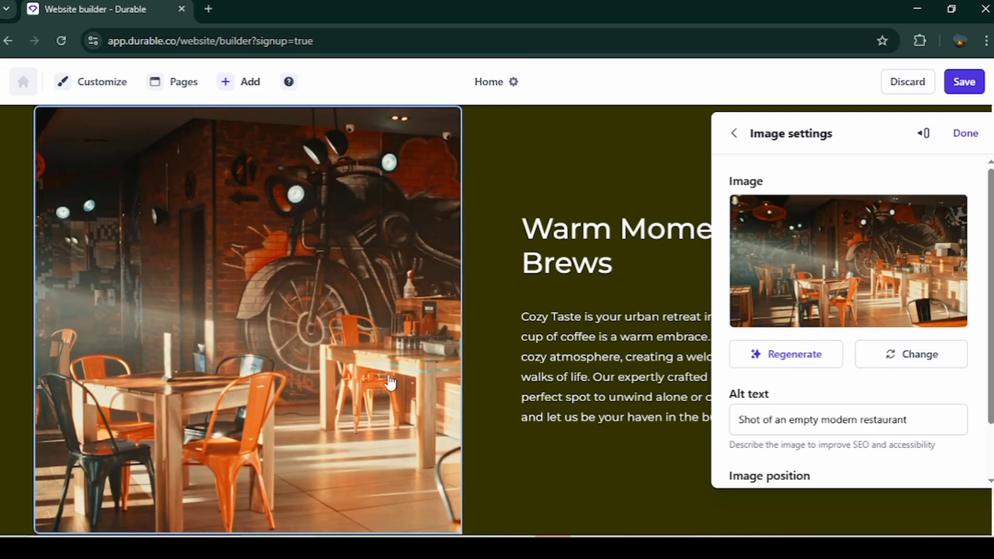
scroll(849, 395, down, 2)
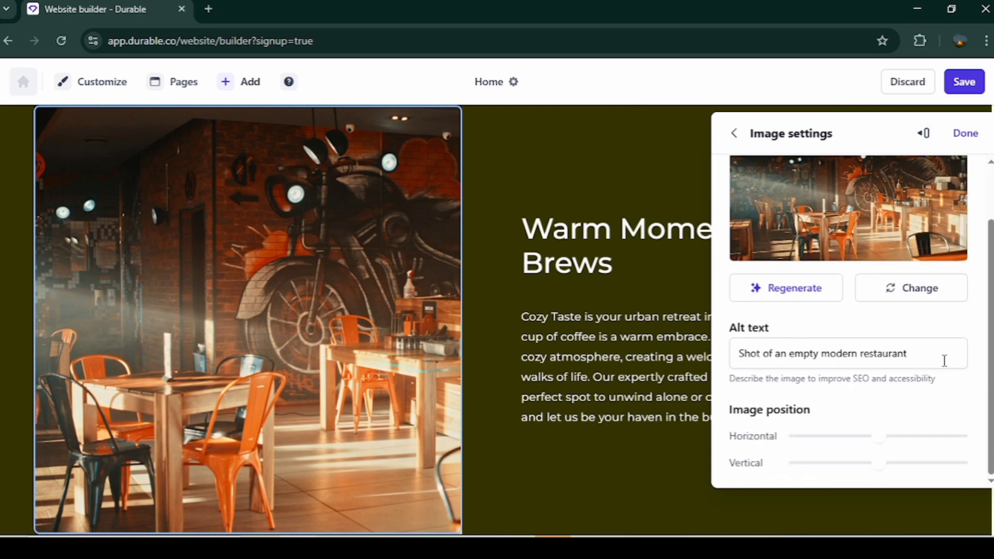
scroll(945, 361, up, 2)
scroll(913, 423, down, 2)
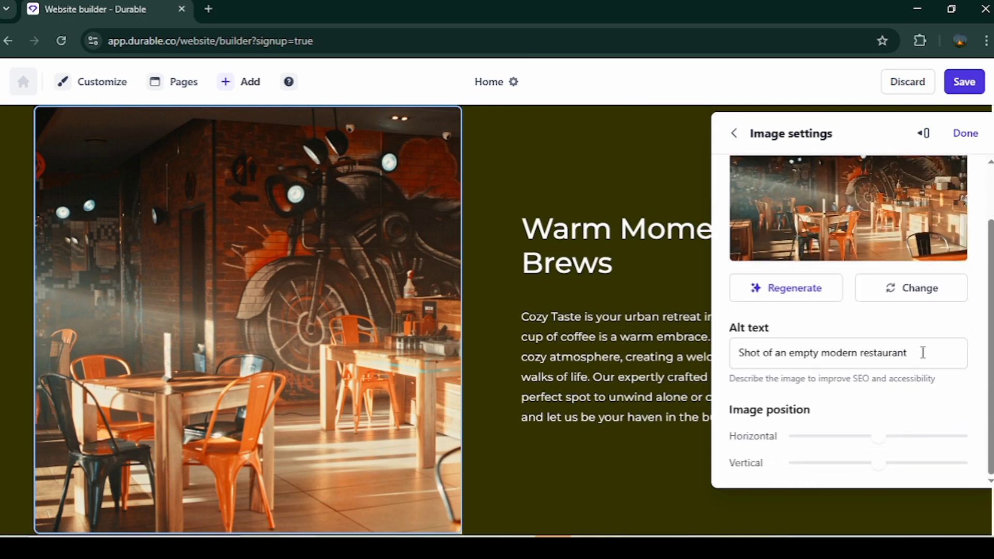
- Examine the replacement sources for the section's image: stock images, own assets and file upload
click(914, 287)
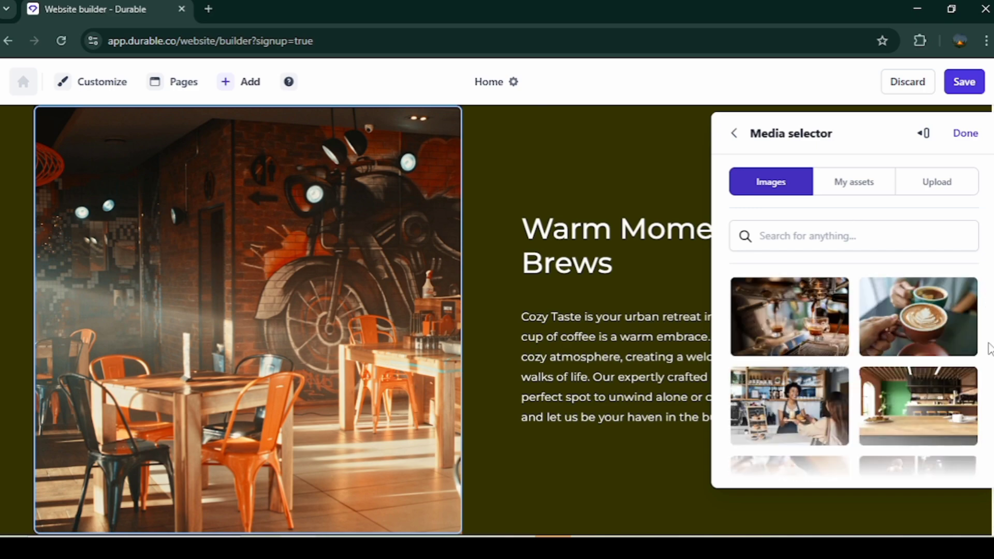
scroll(921, 342, down, 5)
click(866, 178)
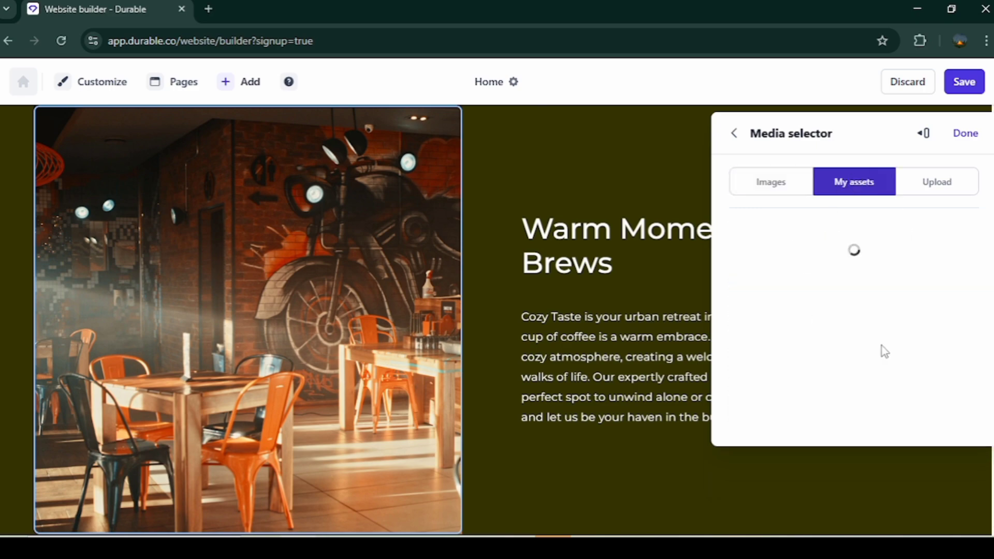
scroll(880, 341, down, 2)
click(941, 190)
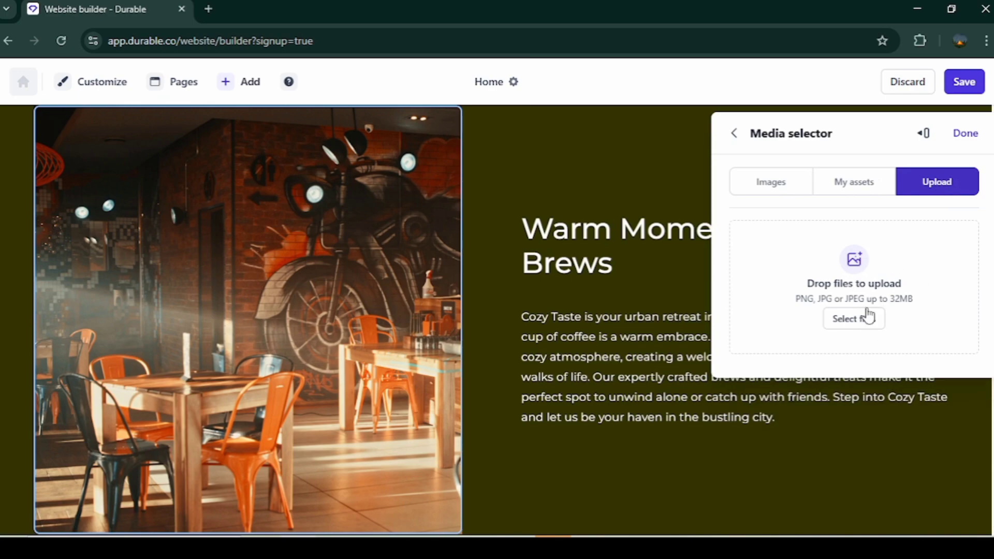
click(966, 136)
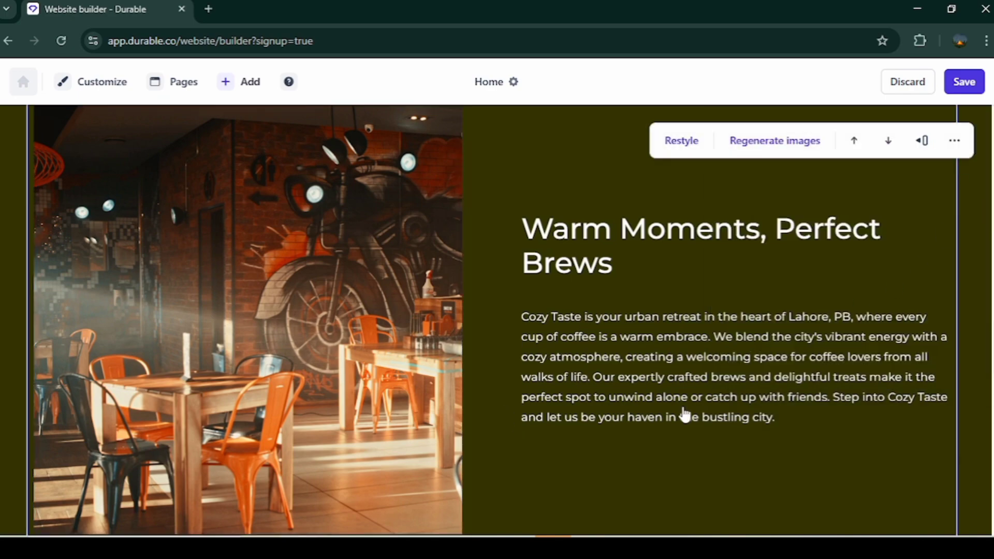
- Save the website changes and look through the saved home page
scroll(683, 271, down, 3)
scroll(774, 337, up, 10)
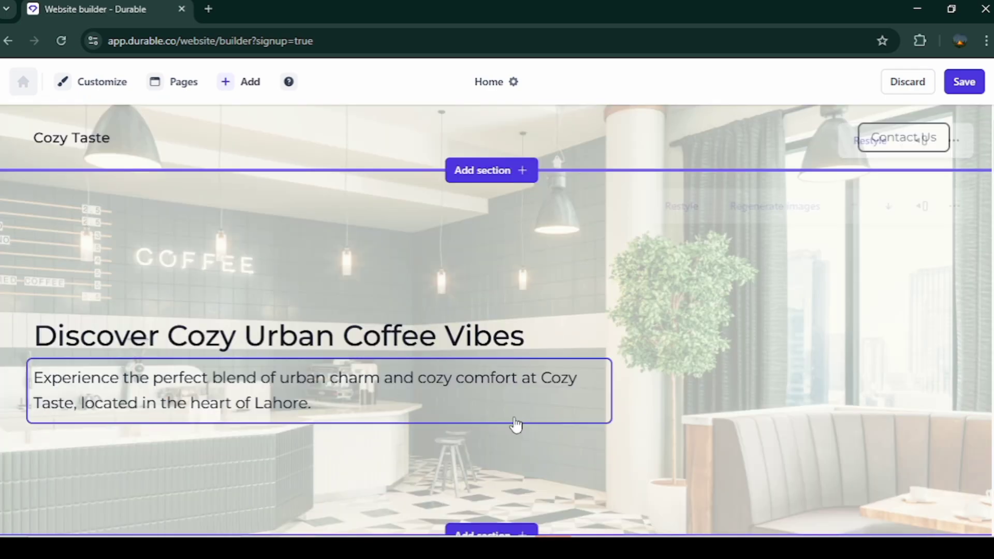
scroll(516, 425, down, 3)
scroll(823, 409, up, 2)
click(963, 81)
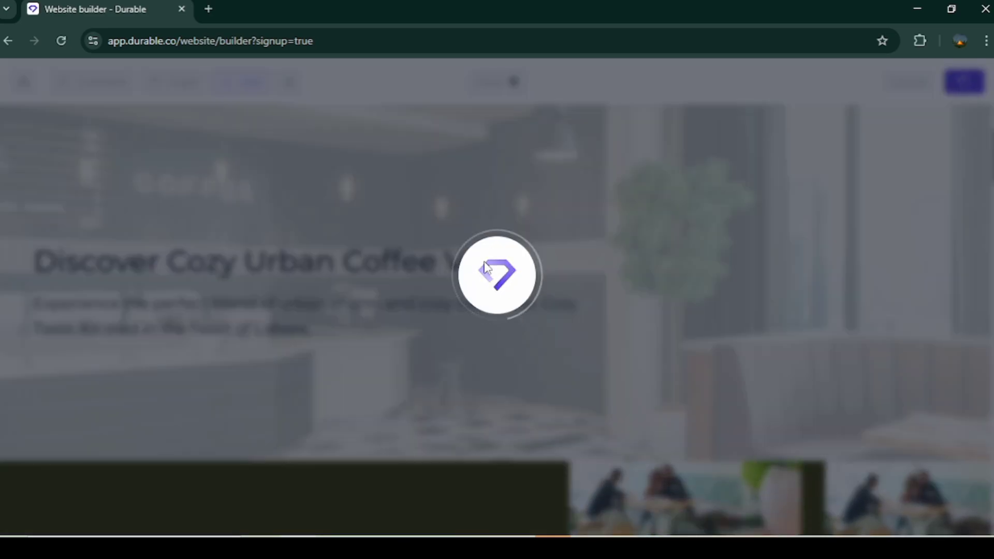
scroll(497, 321, down, 5)
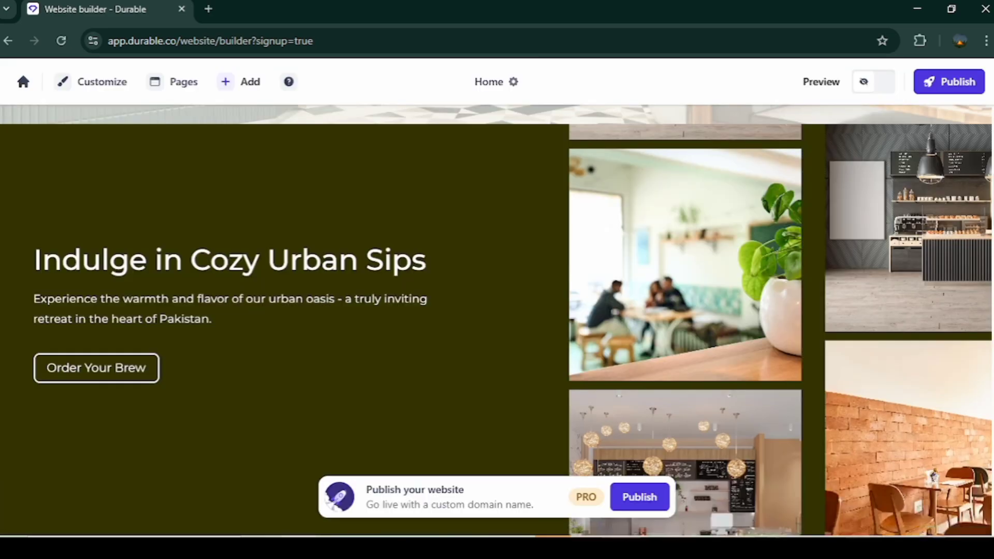
scroll(497, 321, up, 5)
scroll(497, 321, down, 9)
scroll(497, 321, up, 2)
scroll(497, 321, up, 7)
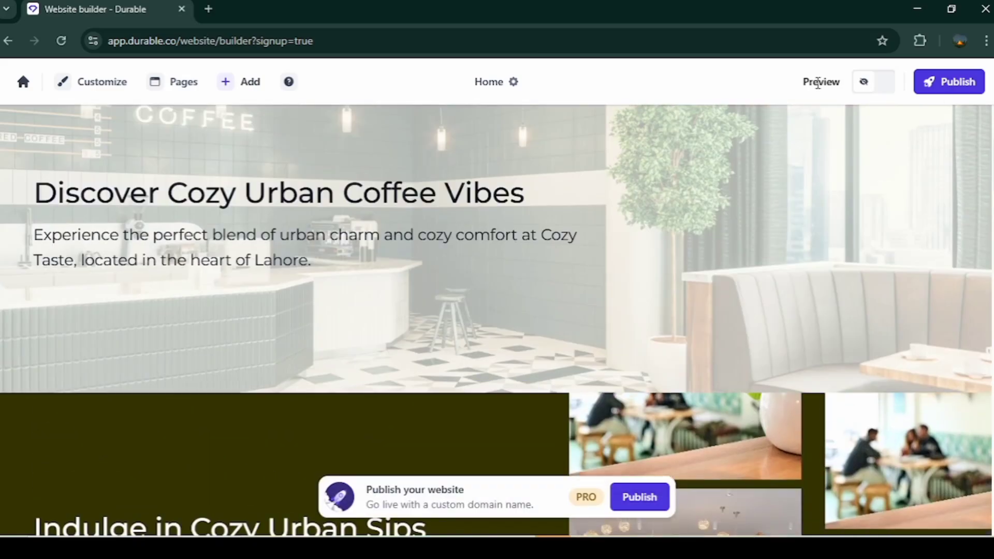
- Preview the home page in the desktop, tablet and mobile layouts
click(864, 85)
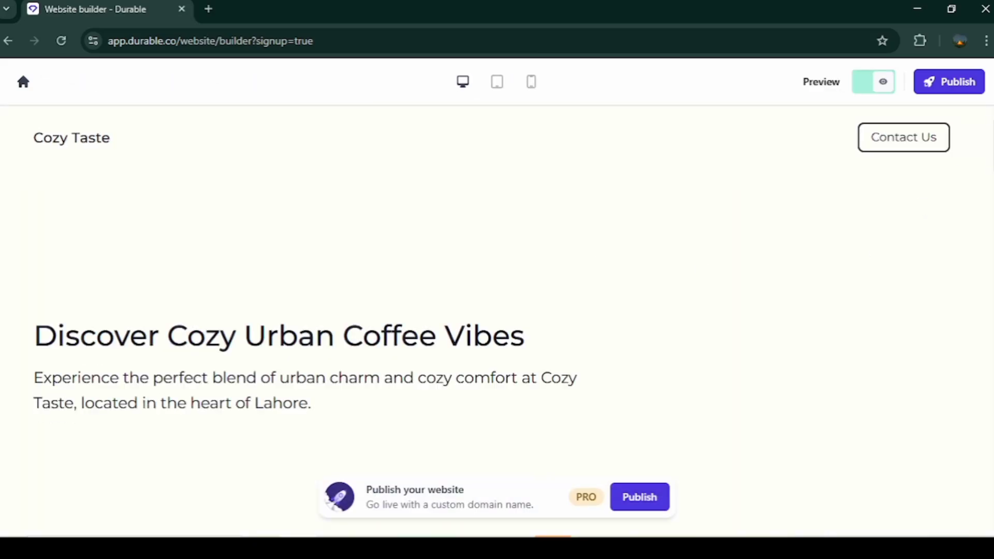
scroll(497, 311, down, 10)
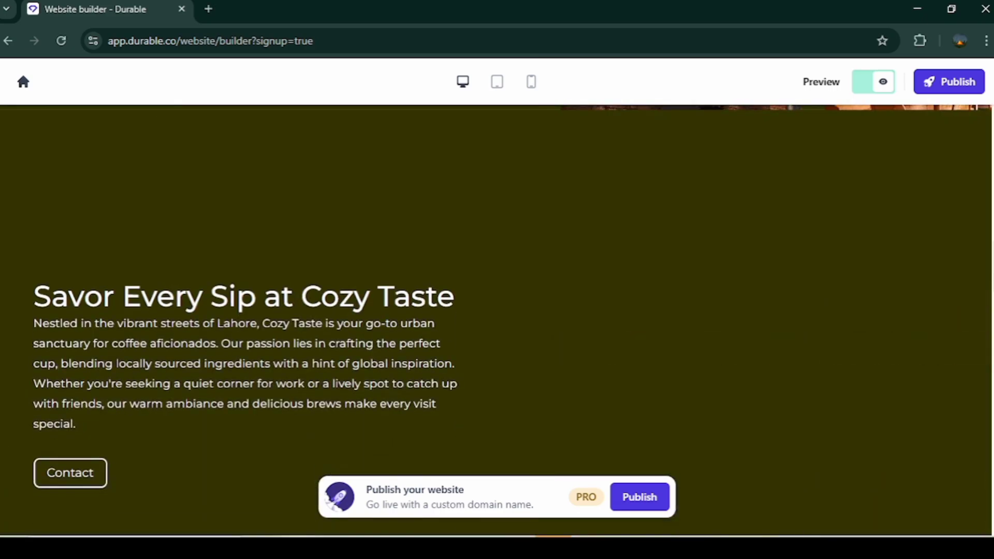
click(497, 81)
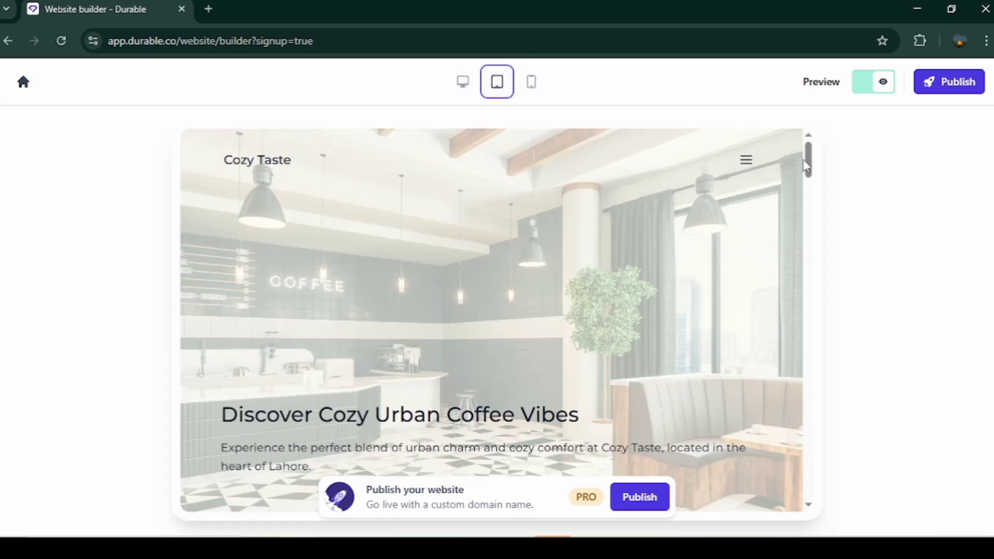
drag(808, 163, 826, 348)
scroll(726, 153, down, 3)
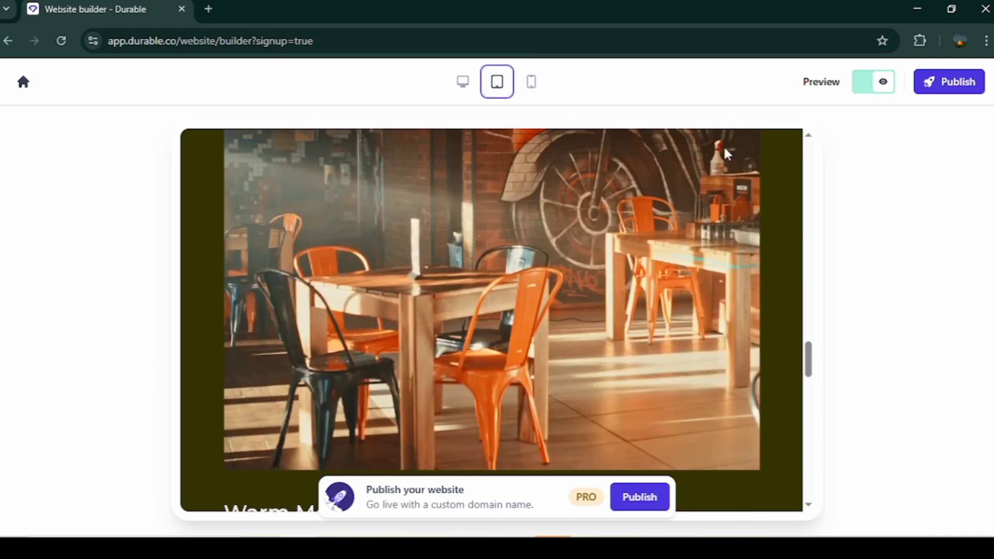
click(537, 89)
scroll(638, 175, down, 10)
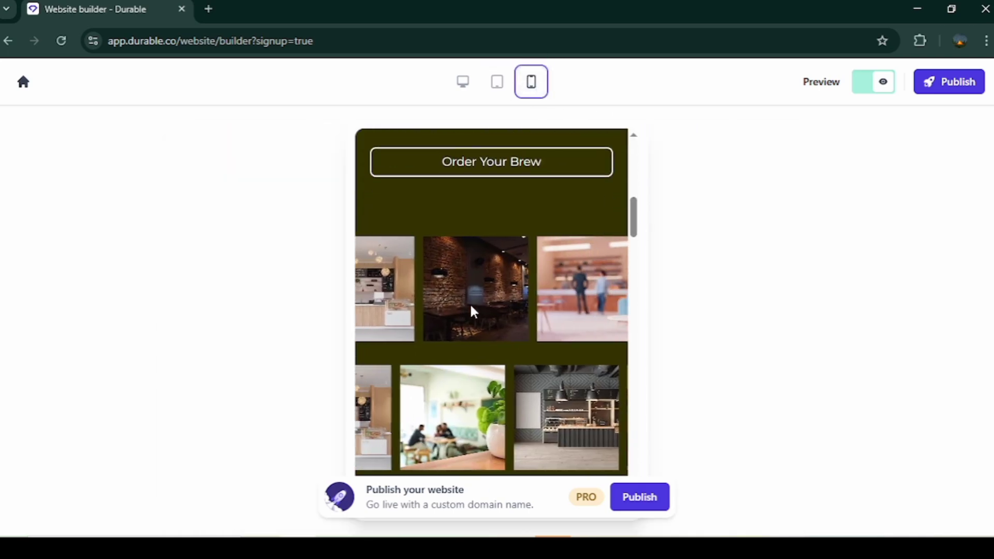
scroll(642, 259, down, 6)
drag(642, 258, 642, 284)
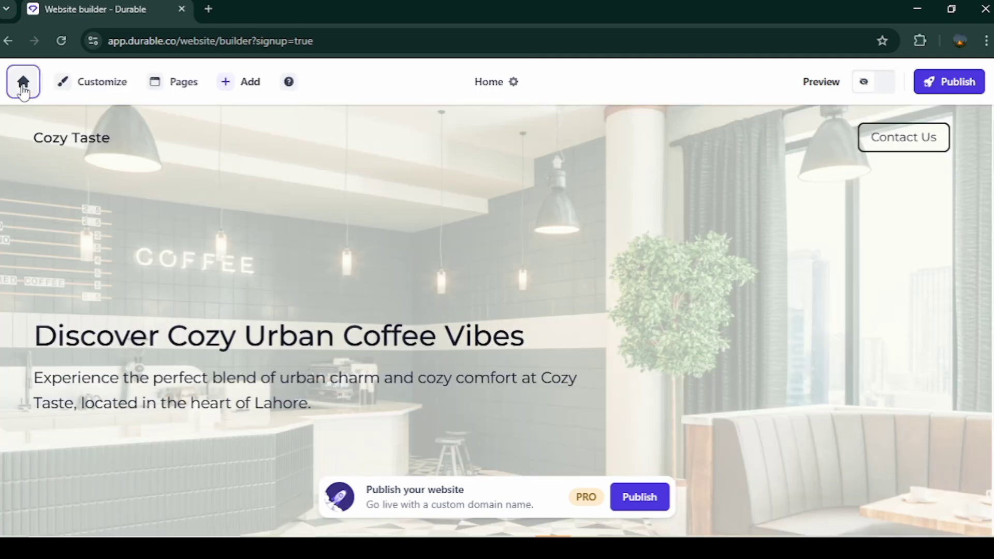
- Open the website's domain settings and examine the suggested domain names for "cozy taste" and the included Durable domain
click(23, 88)
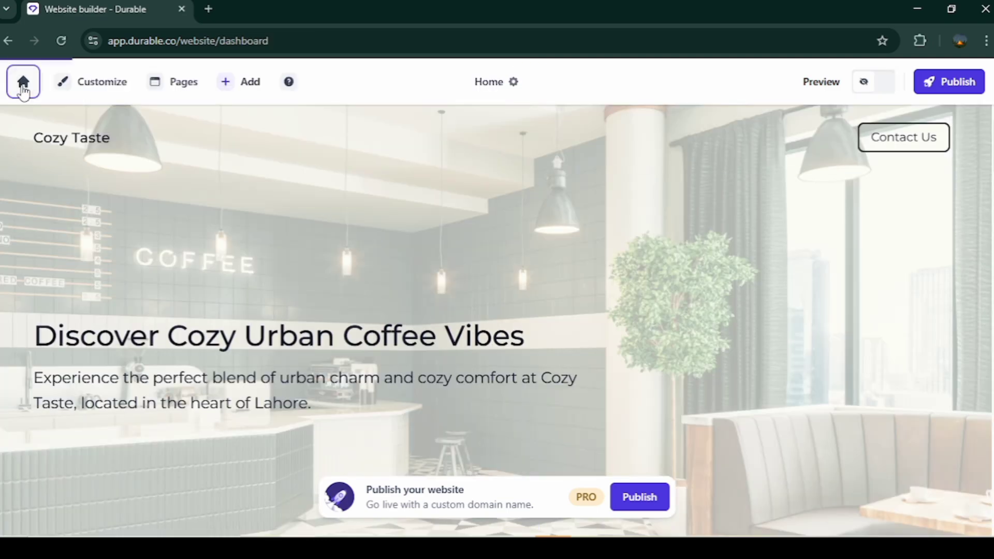
click(500, 86)
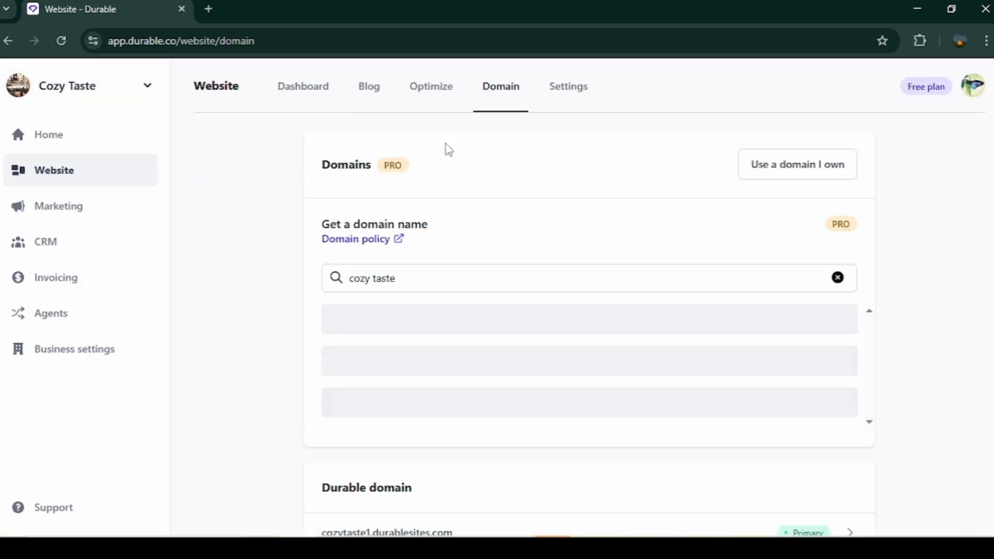
double_click(372, 166)
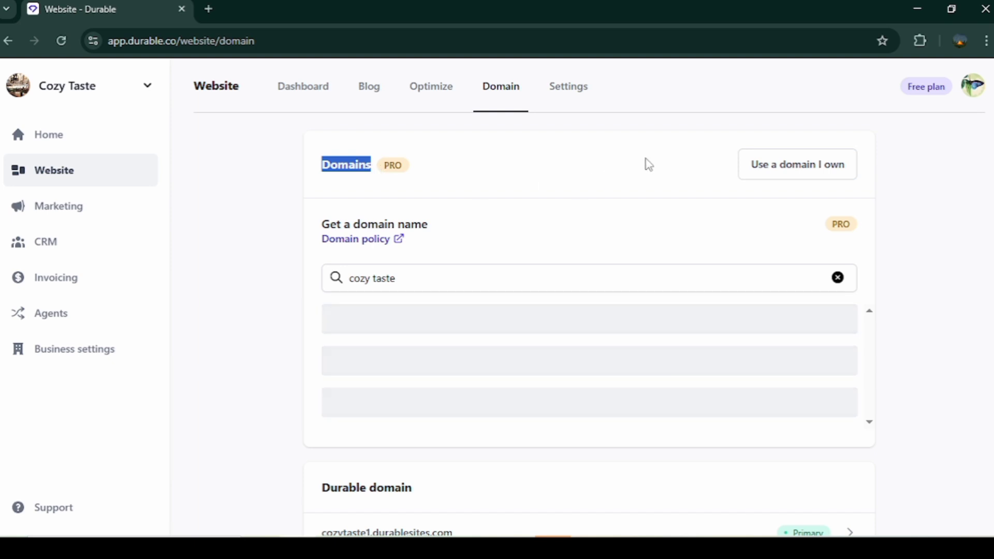
scroll(613, 423, down, 3)
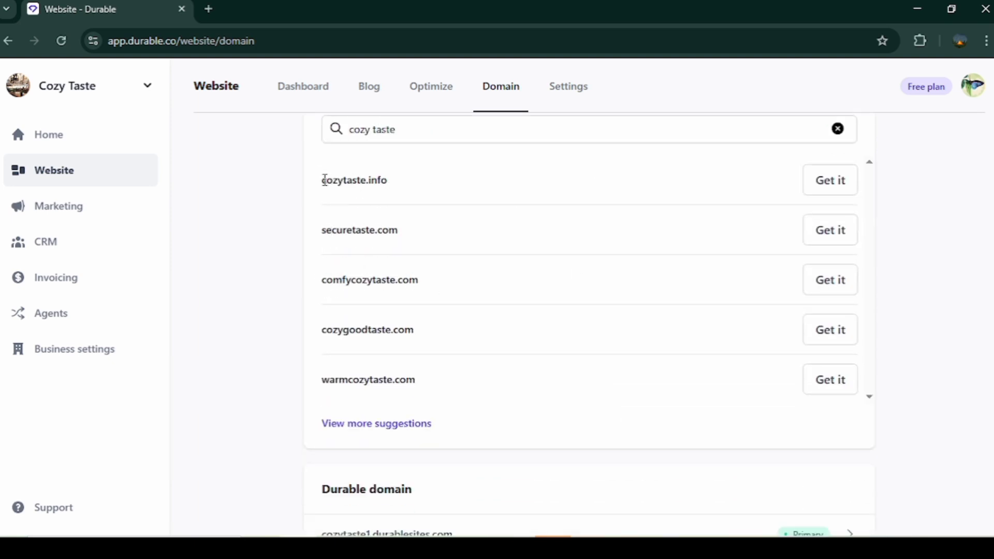
drag(325, 180, 421, 186)
click(498, 227)
scroll(519, 330, down, 1)
drag(318, 308, 497, 313)
click(610, 362)
scroll(611, 361, down, 1)
scroll(707, 269, up, 1)
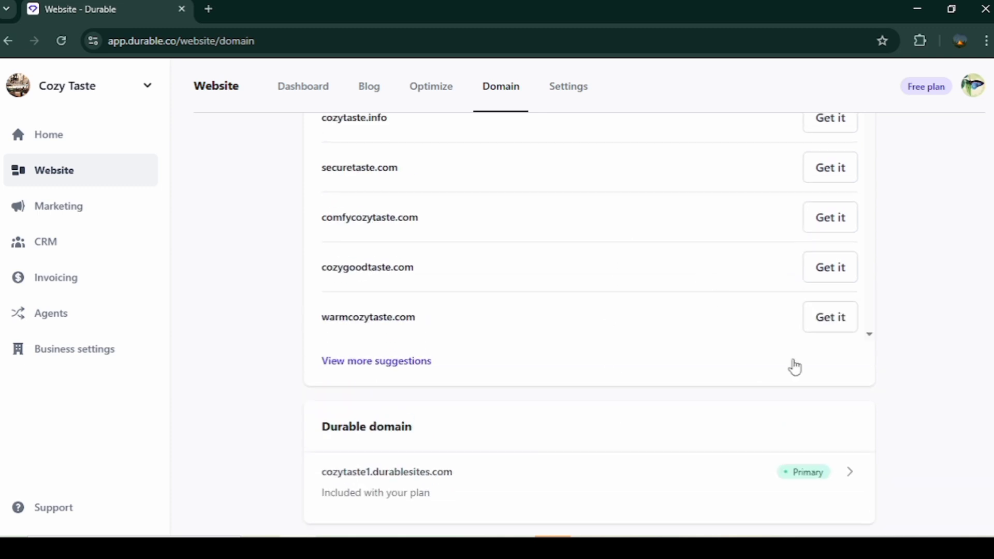
- Request the domain warmcozytaste.com and compare the yearly prices and features of the Starter, Business and Mogul plans
click(840, 321)
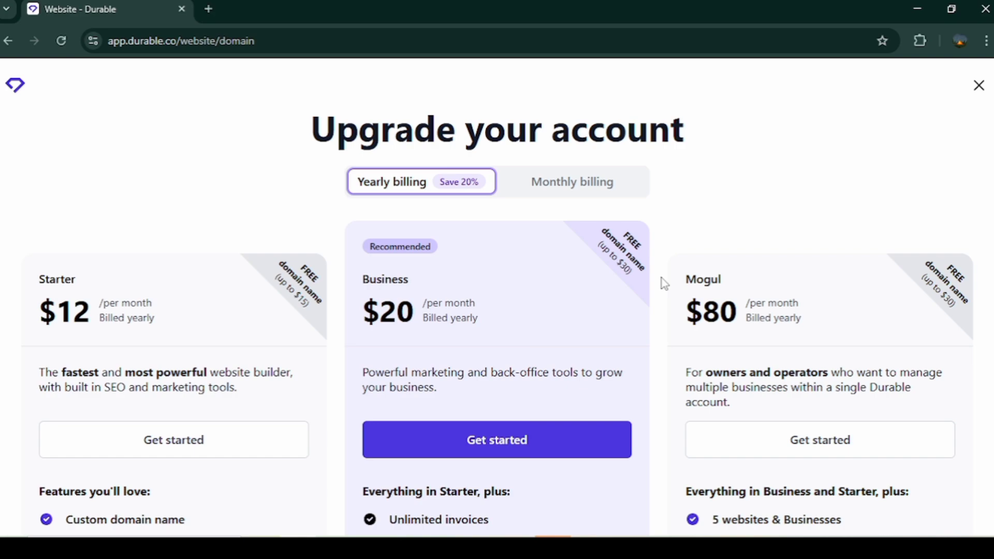
scroll(664, 283, down, 5)
scroll(665, 284, up, 3)
scroll(664, 284, down, 2)
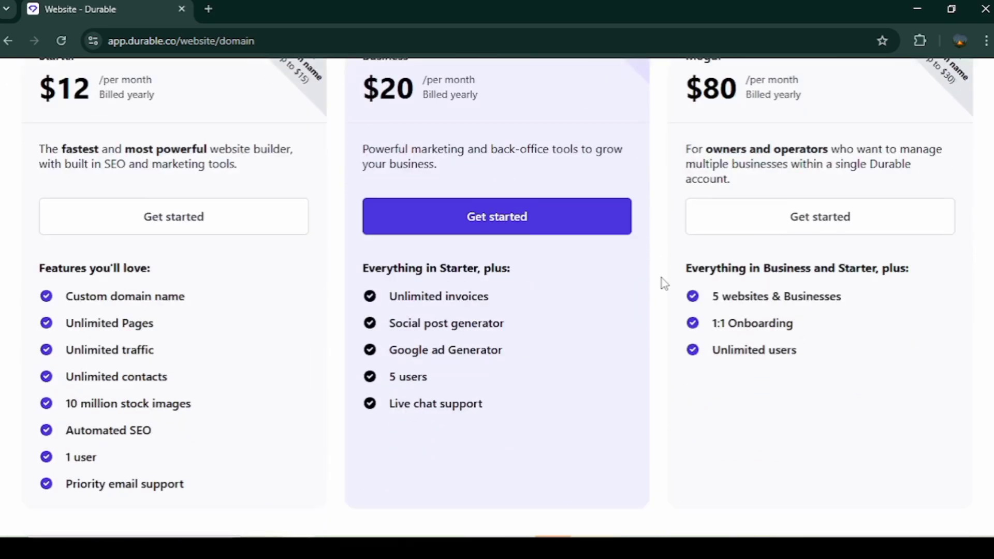
scroll(665, 284, down, 1)
scroll(662, 281, up, 3)
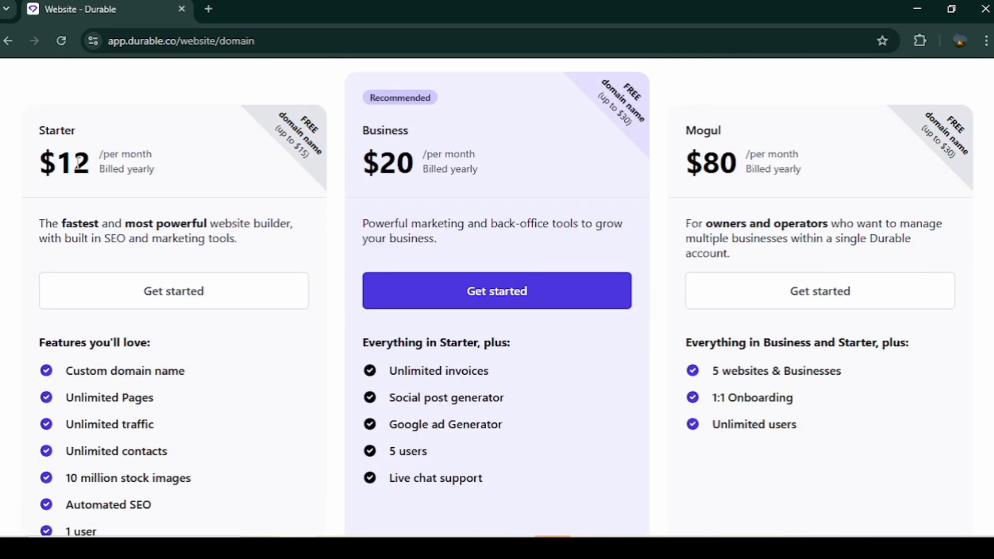
scroll(658, 221, up, 3)
scroll(657, 222, down, 3)
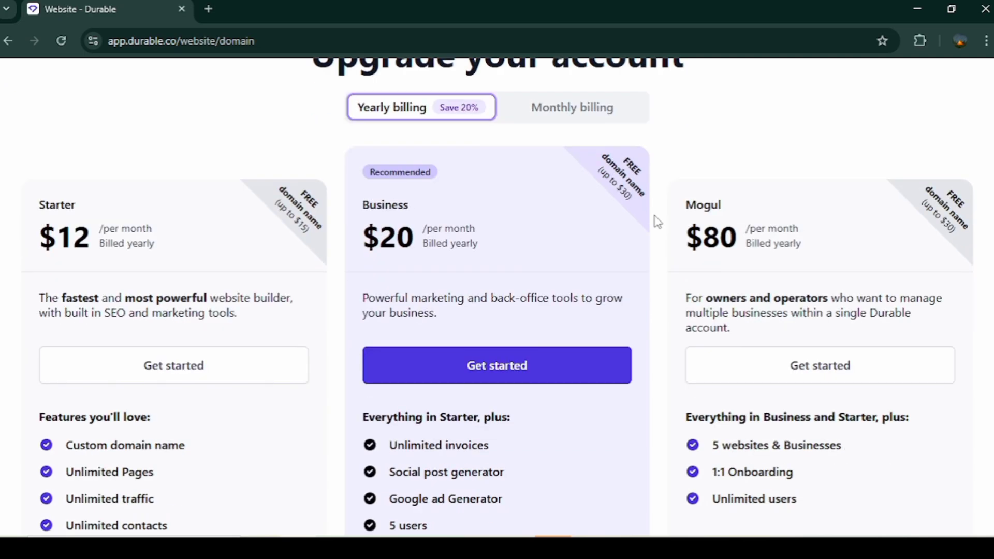
scroll(657, 222, up, 2)
scroll(657, 221, up, 1)
scroll(658, 222, down, 3)
scroll(658, 222, down, 2)
scroll(657, 221, up, 3)
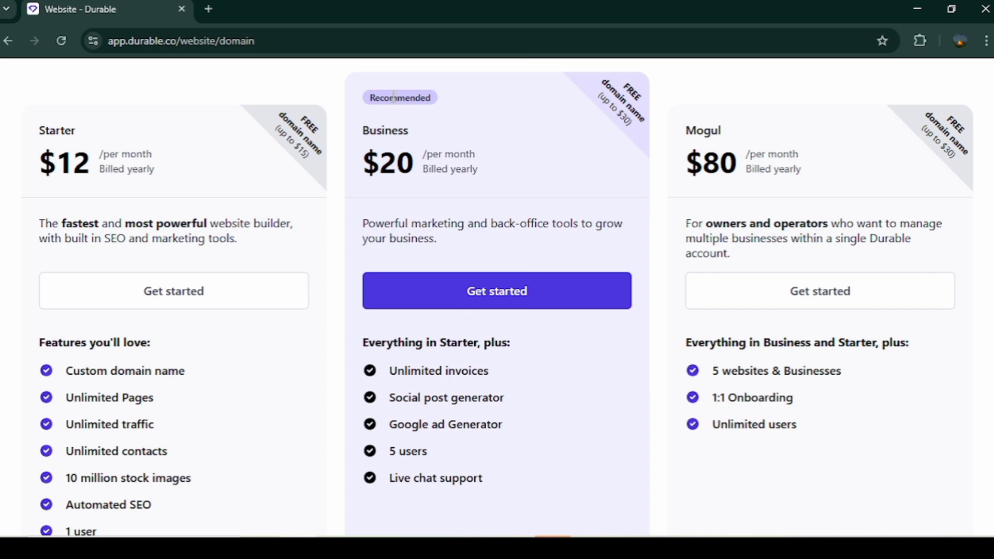
drag(45, 164, 97, 163)
scroll(97, 163, down, 2)
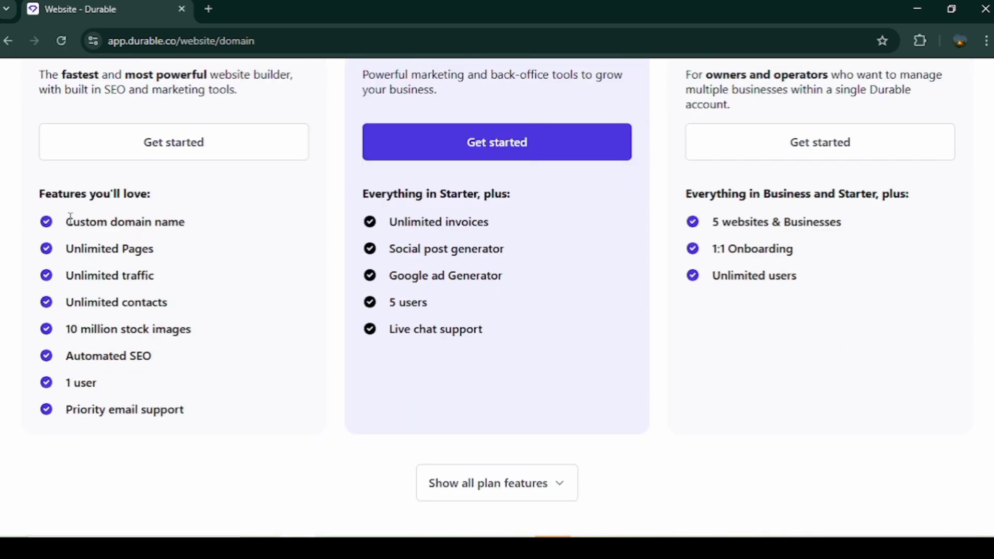
- Examine the Starter plan's features, including unlimited pages, stock images, automated SEO and the user allowance
drag(66, 222, 68, 263)
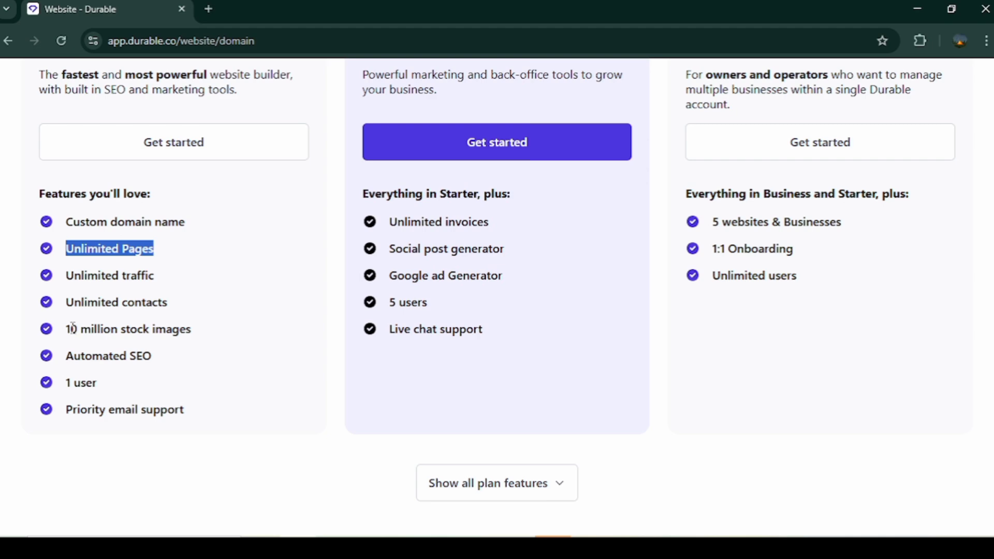
drag(72, 328, 220, 337)
drag(154, 356, 147, 356)
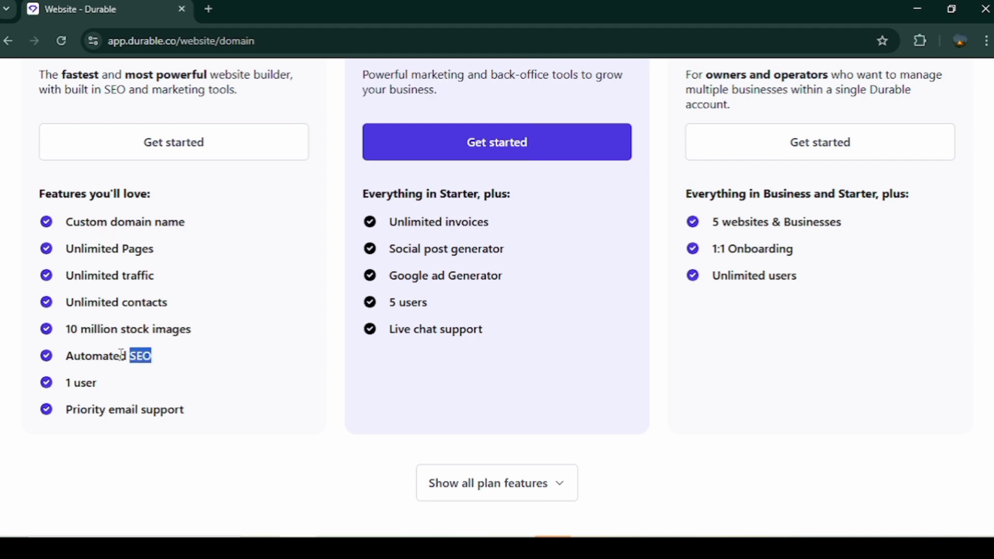
drag(66, 383, 101, 384)
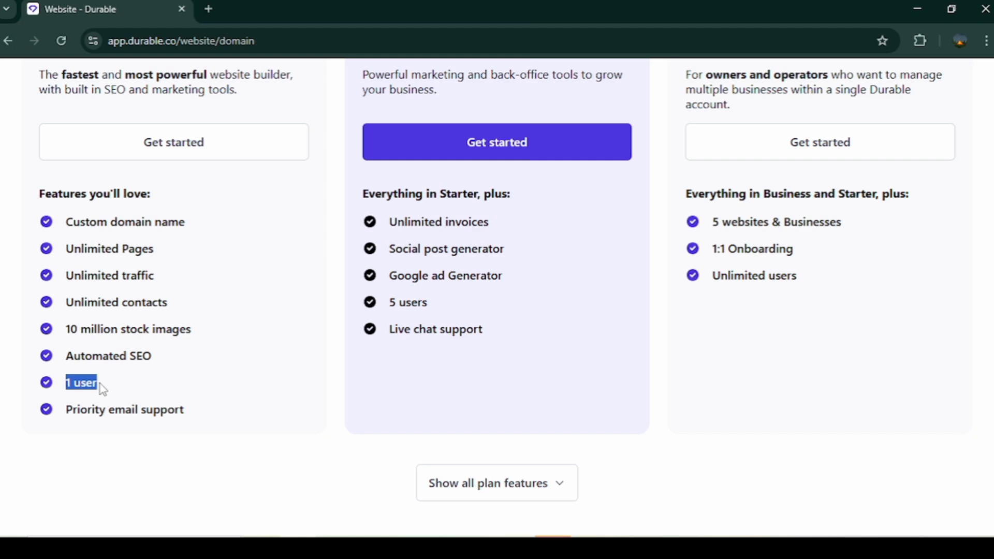
- Examine the recommended Business plan's yearly price and its extra features, such as unlimited invoices, the Google ad generator and the user allowance
scroll(377, 228, up, 4)
drag(363, 237, 421, 244)
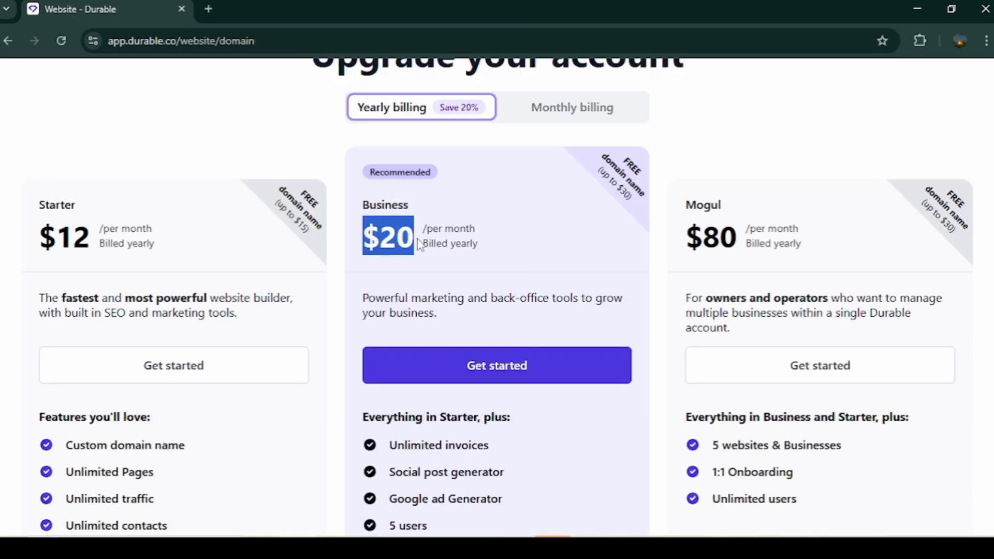
drag(371, 178, 444, 182)
click(479, 193)
scroll(517, 315, down, 3)
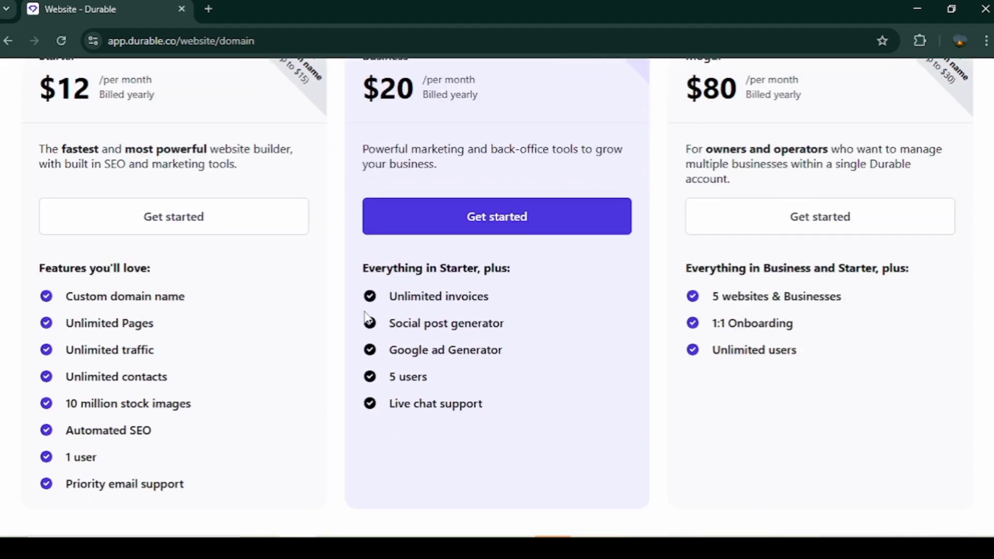
drag(396, 298, 513, 308)
drag(518, 356, 391, 355)
scroll(439, 369, down, 2)
drag(389, 303, 461, 309)
click(461, 309)
- Examine the Mogul plan's yearly price and its website, business and user allowances
scroll(850, 296, up, 5)
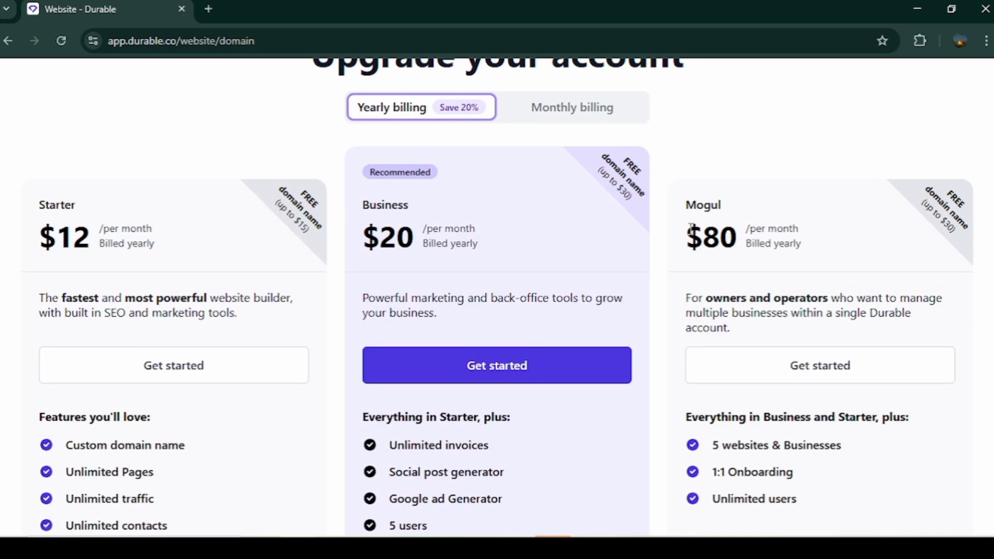
drag(691, 228, 741, 236)
click(806, 282)
scroll(805, 282, down, 4)
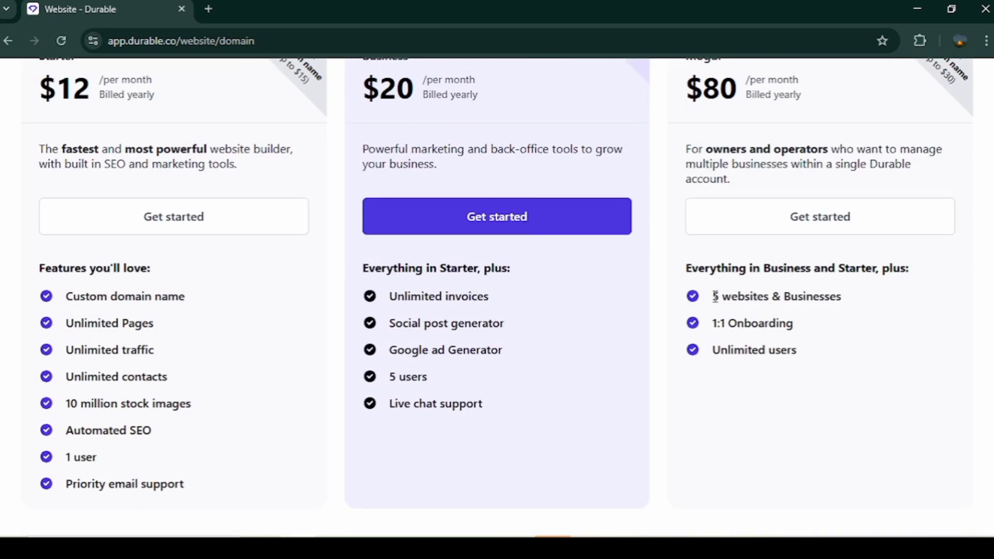
drag(715, 350, 800, 351)
drag(718, 299, 849, 301)
click(867, 338)
- Show the plan prices with monthly billing, compare the three plans, and return to yearly billing
scroll(869, 343, up, 2)
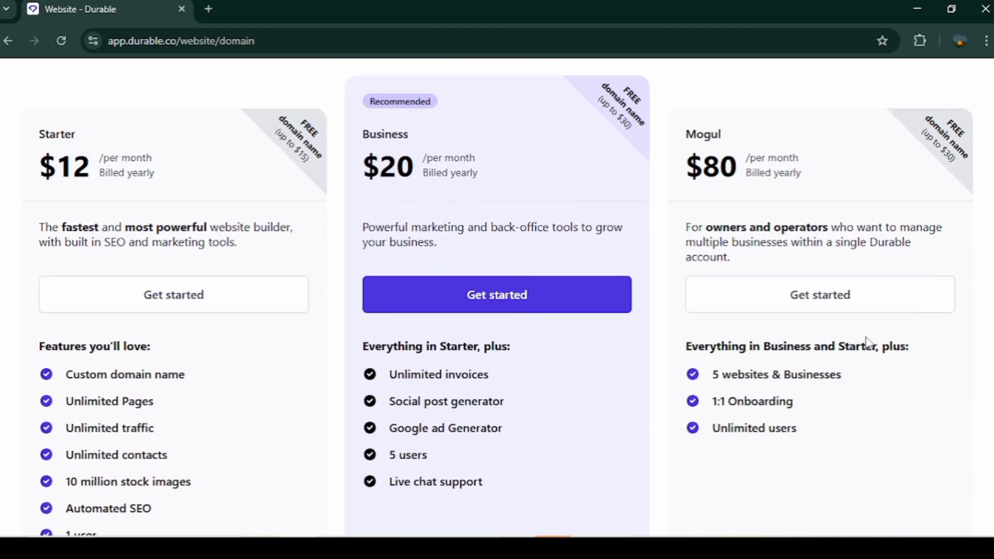
scroll(567, 124, up, 2)
click(567, 115)
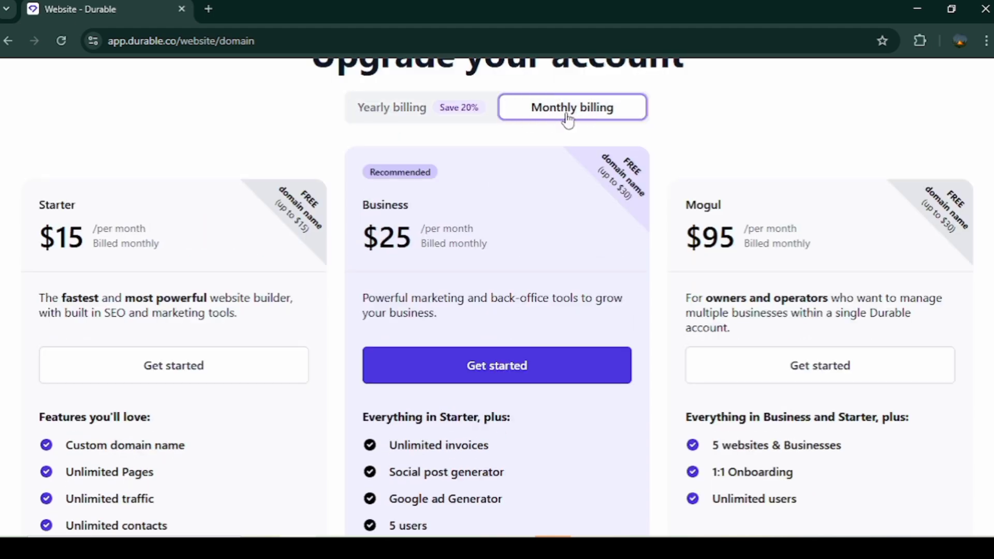
scroll(73, 170, down, 2)
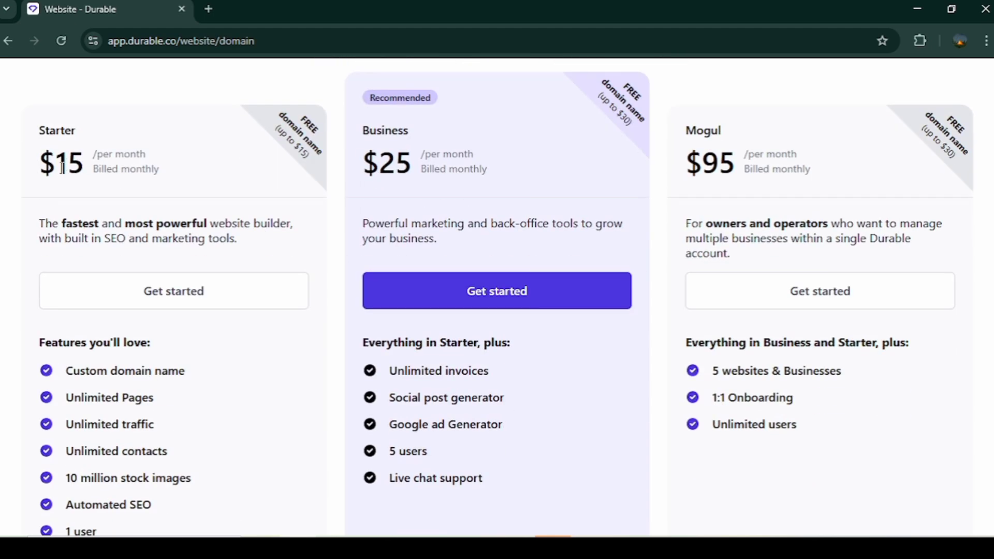
scroll(599, 211, up, 2)
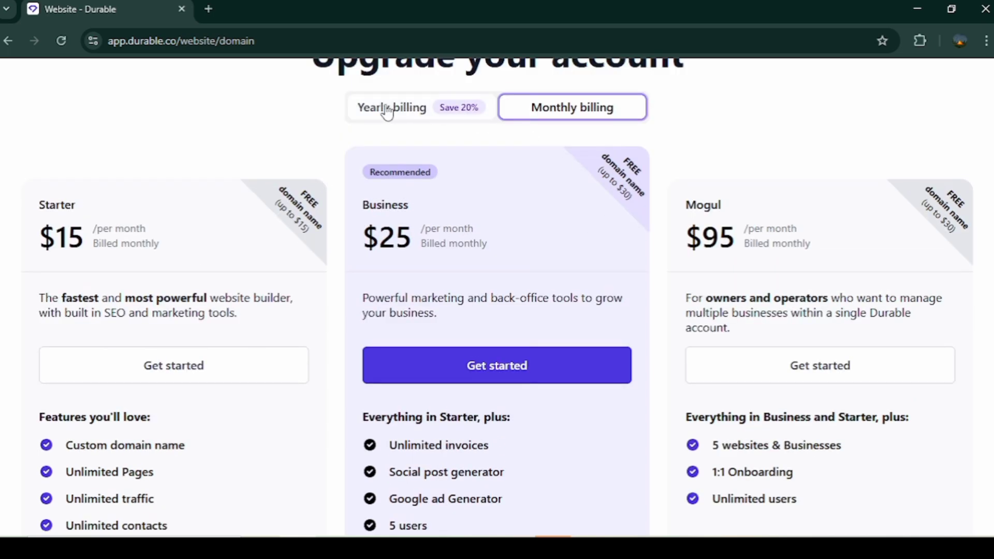
click(388, 108)
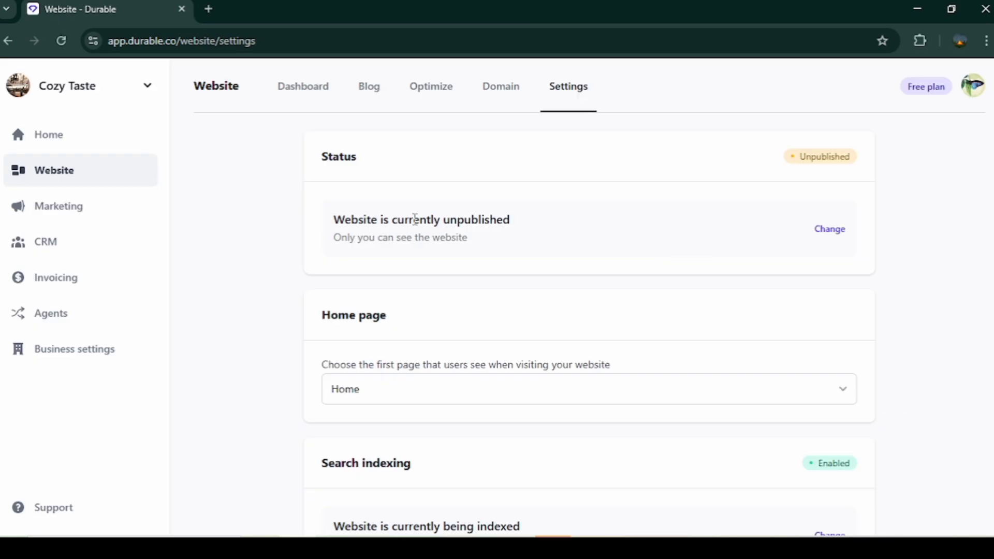
- Look through the website settings, from publishing status and search indexing to custom code, iframe rendering and regeneration
scroll(828, 399, down, 15)
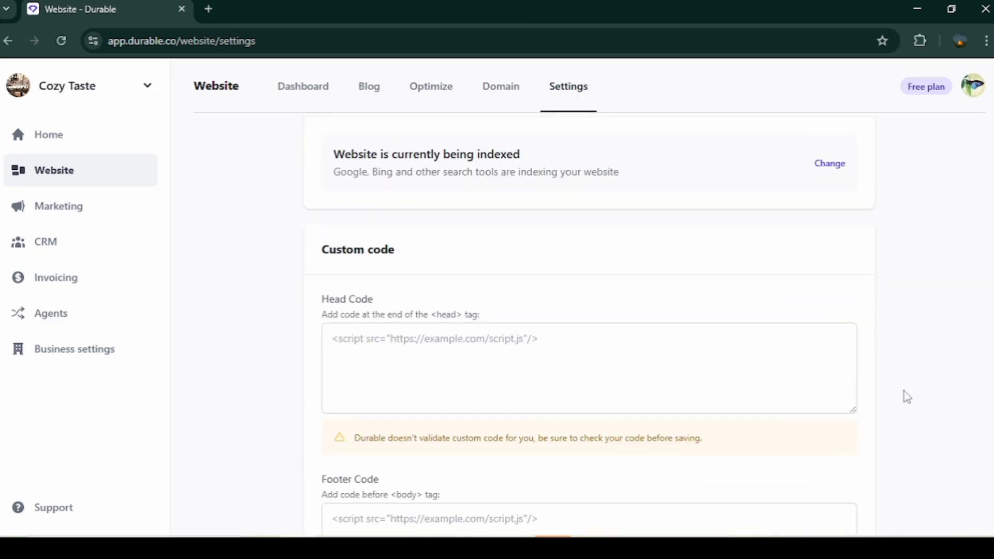
scroll(905, 395, down, 4)
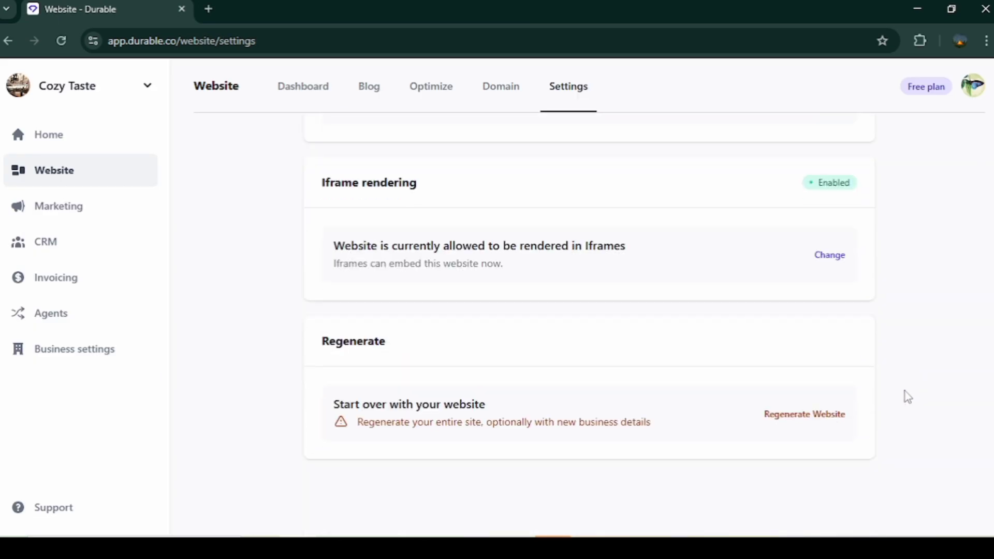
scroll(905, 397, up, 8)
- View the brand and social pages of the Marketing section, and view the CRM contact list
click(63, 213)
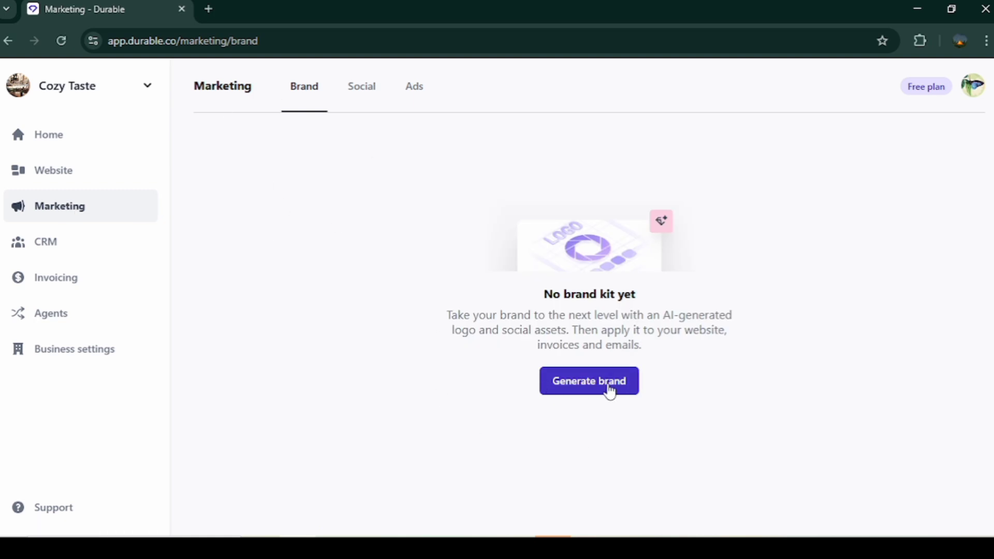
click(362, 88)
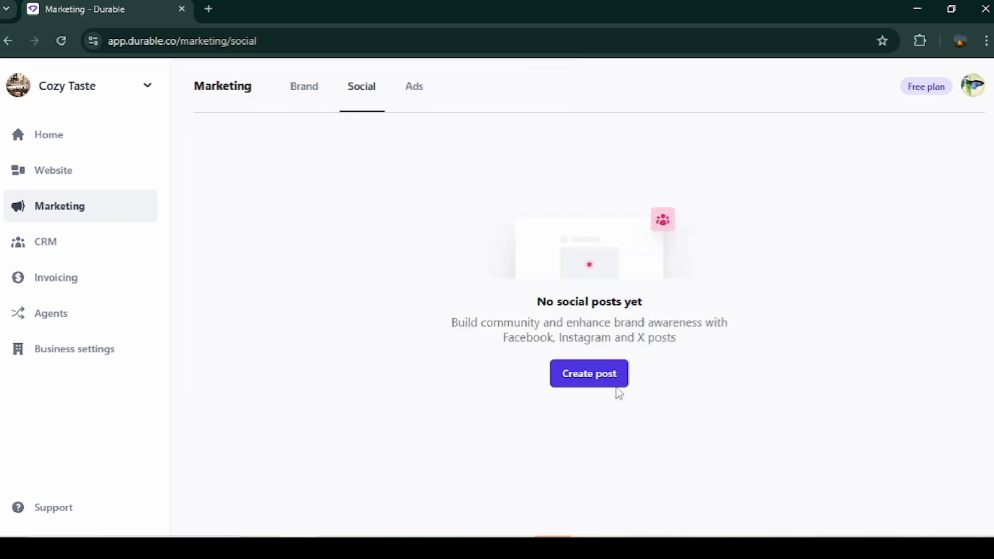
click(113, 244)
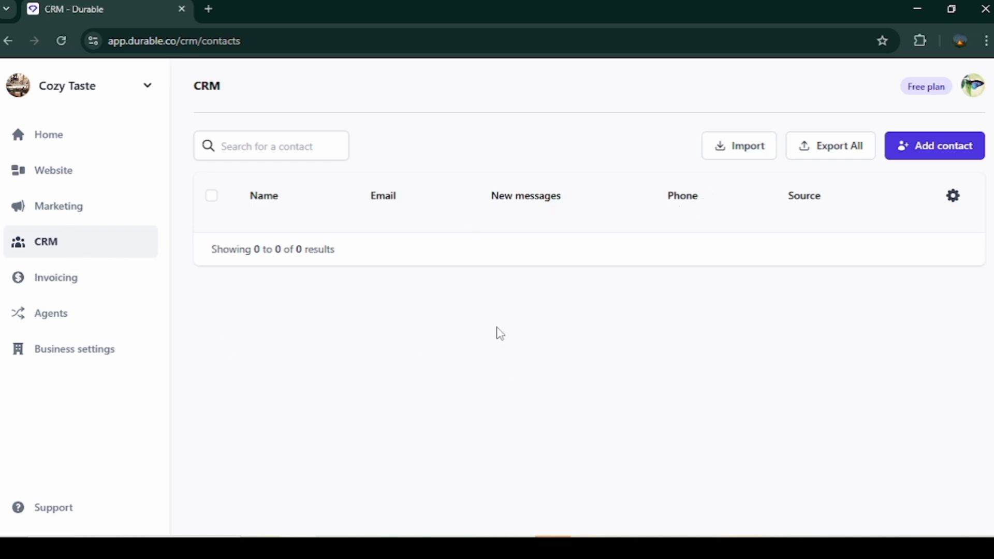
- View the available AI agents and read the SEO specialist's description
click(86, 322)
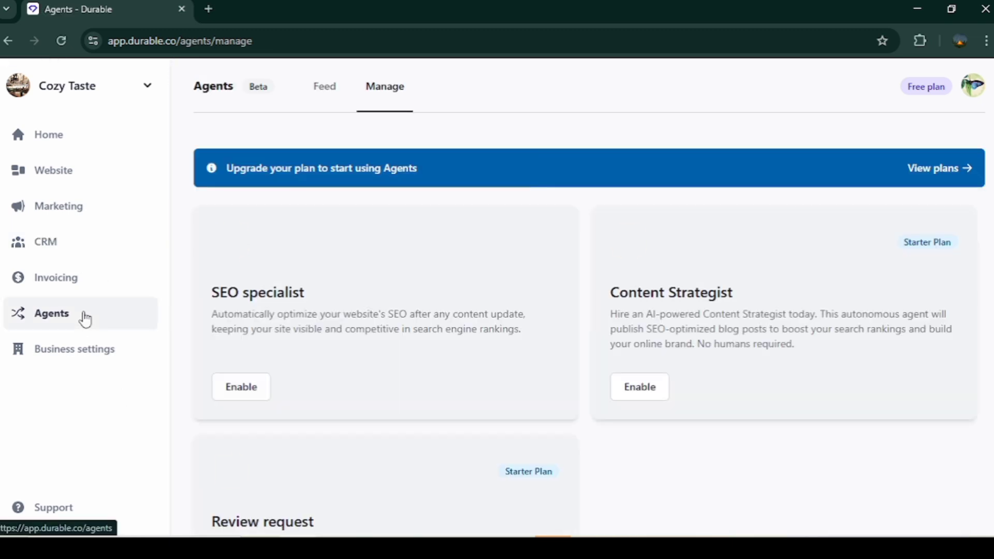
drag(212, 298, 335, 291)
click(288, 282)
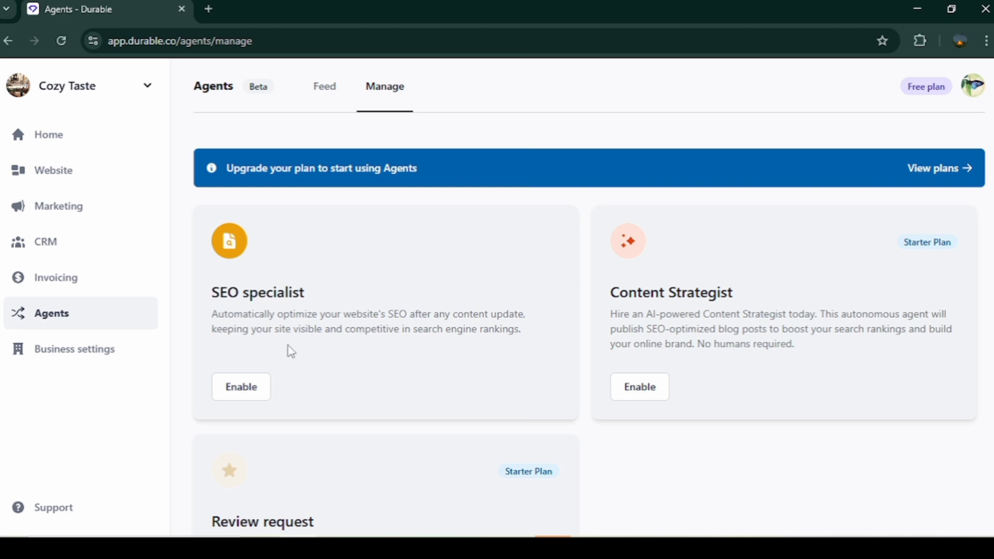
- Look through the business settings, covering the business details, users, insurance and AI settings
click(99, 335)
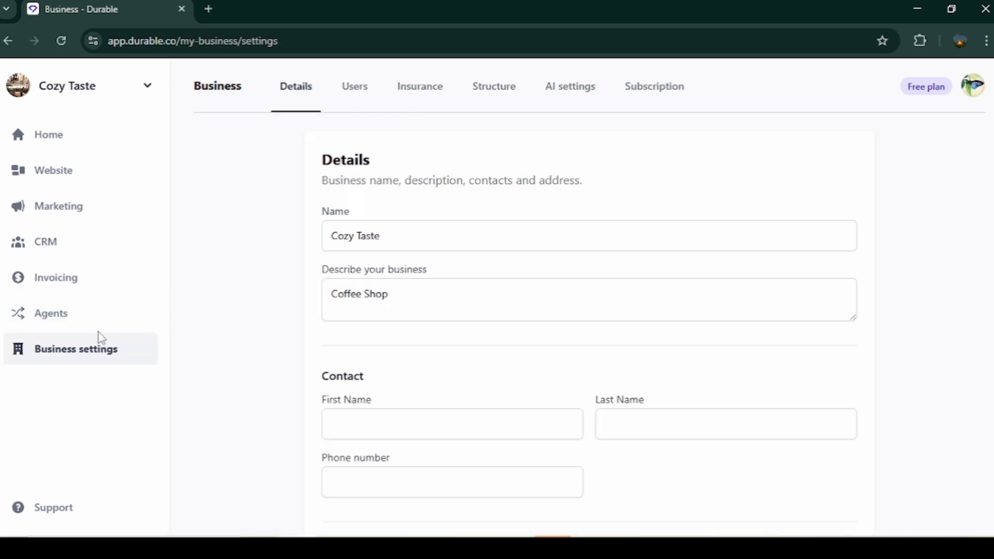
scroll(800, 331, down, 6)
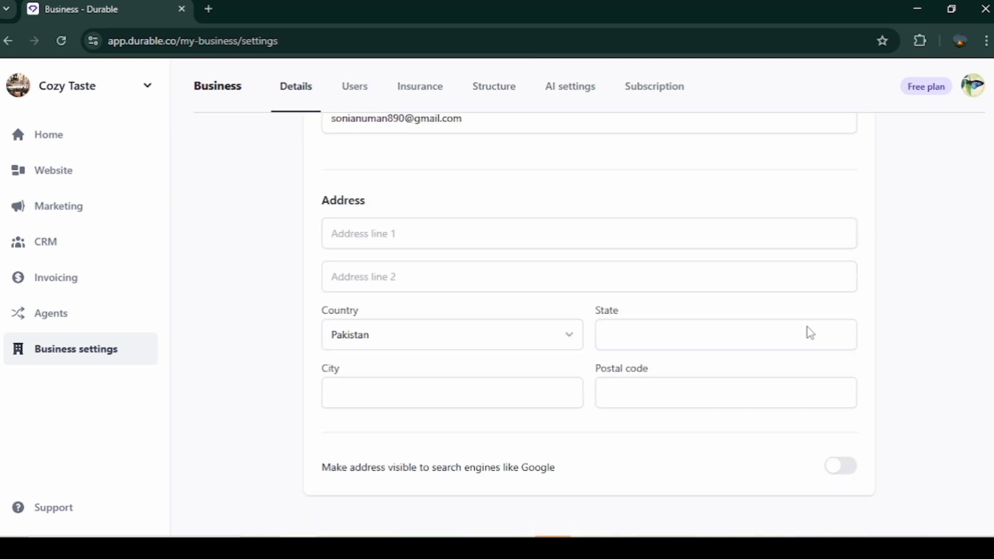
scroll(803, 319, up, 10)
click(354, 86)
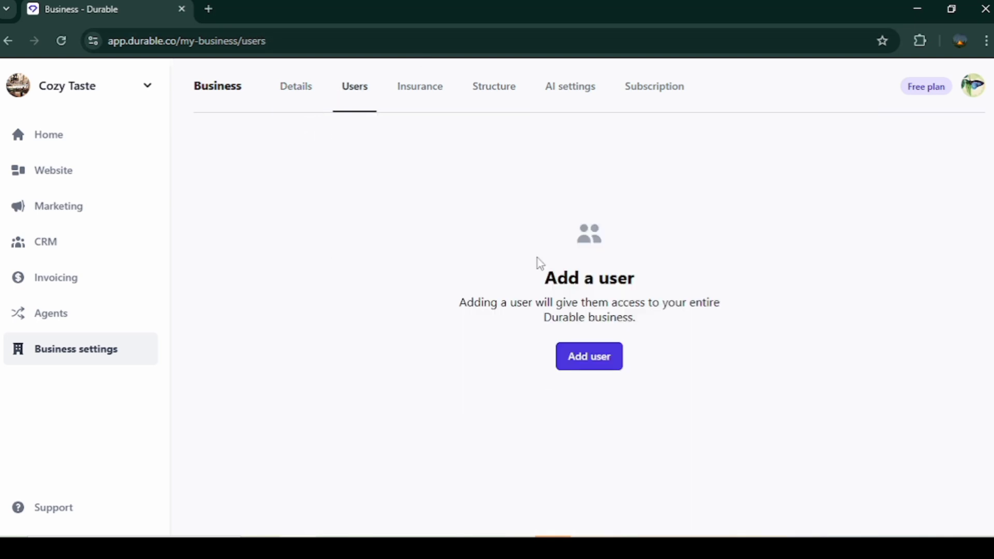
click(417, 94)
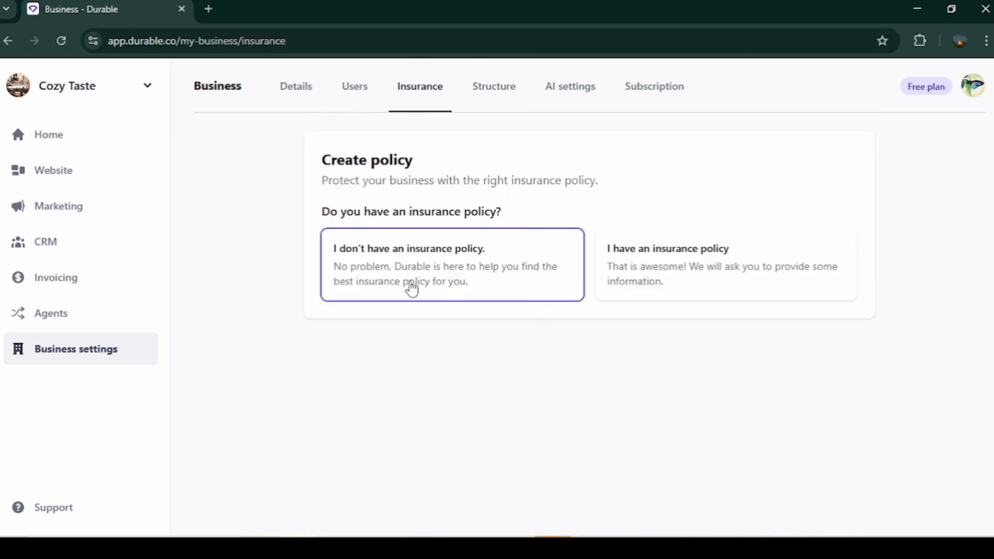
click(561, 92)
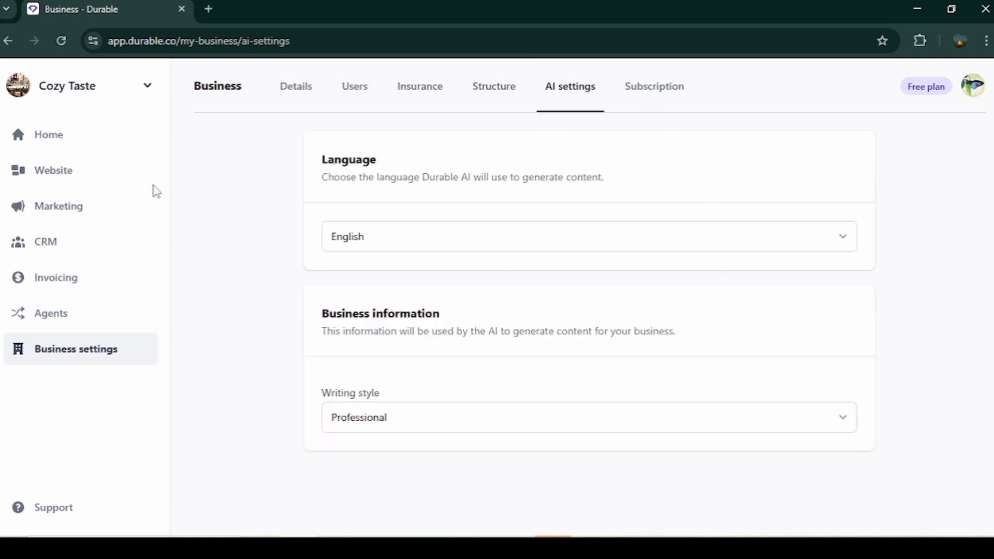
- Return to the account's home dashboard and look through its overview cards
click(137, 146)
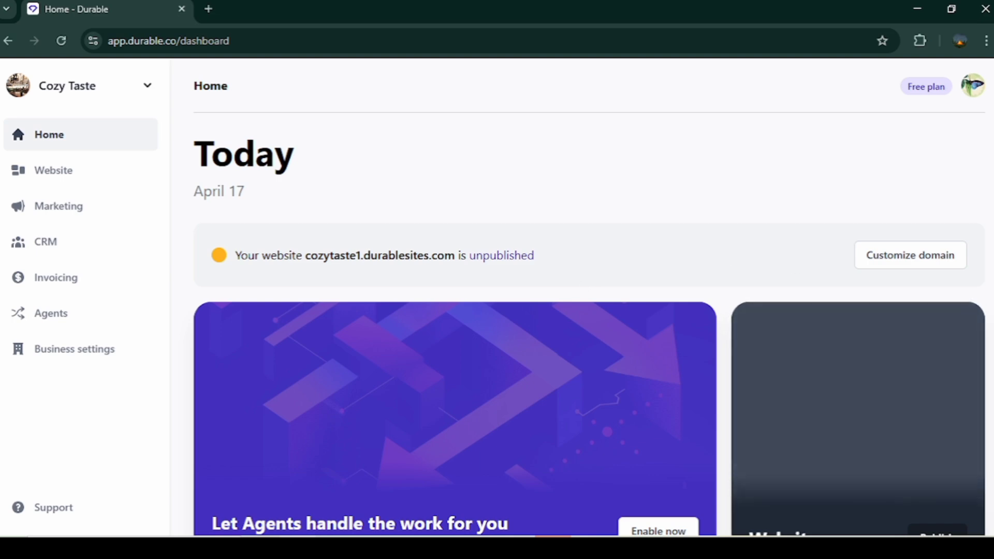
scroll(584, 289, down, 7)
scroll(589, 324, up, 6)
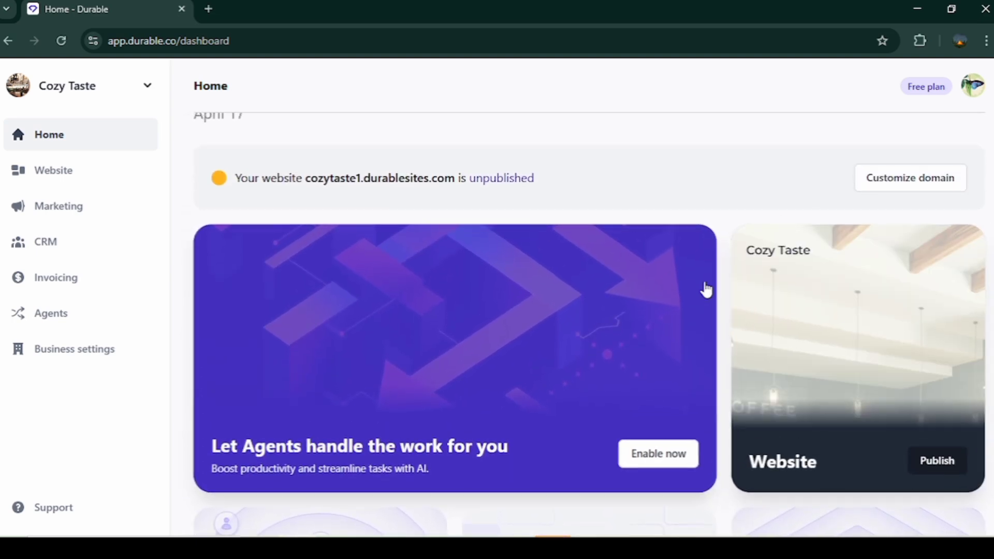
- Look through the website dashboard's sample analytics, including visitors, page views and peak hours
click(117, 178)
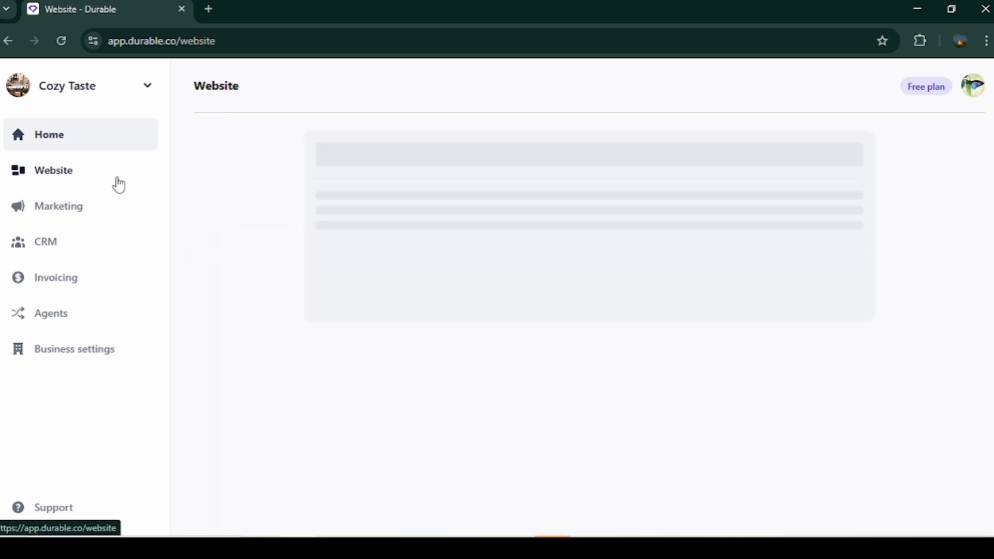
scroll(759, 370, down, 15)
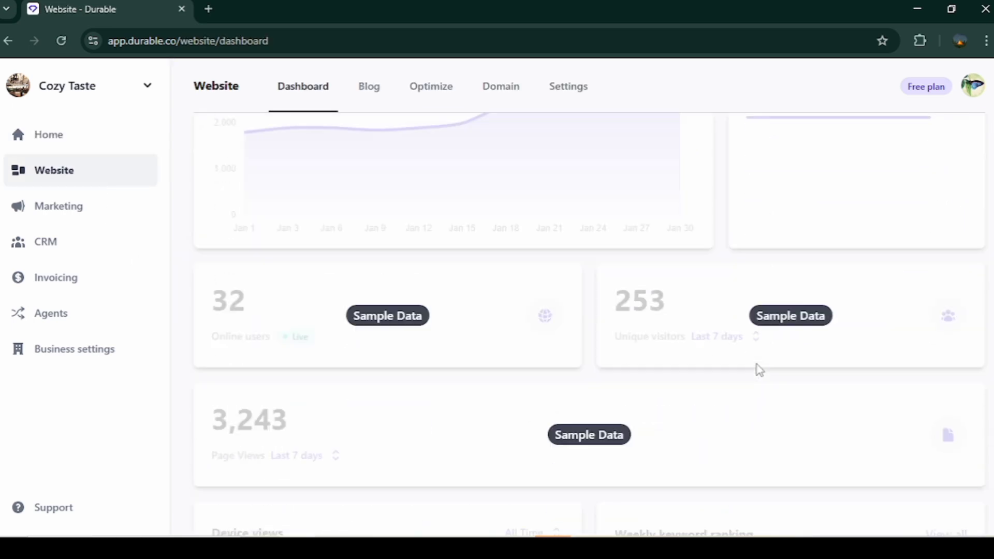
scroll(759, 370, down, 7)
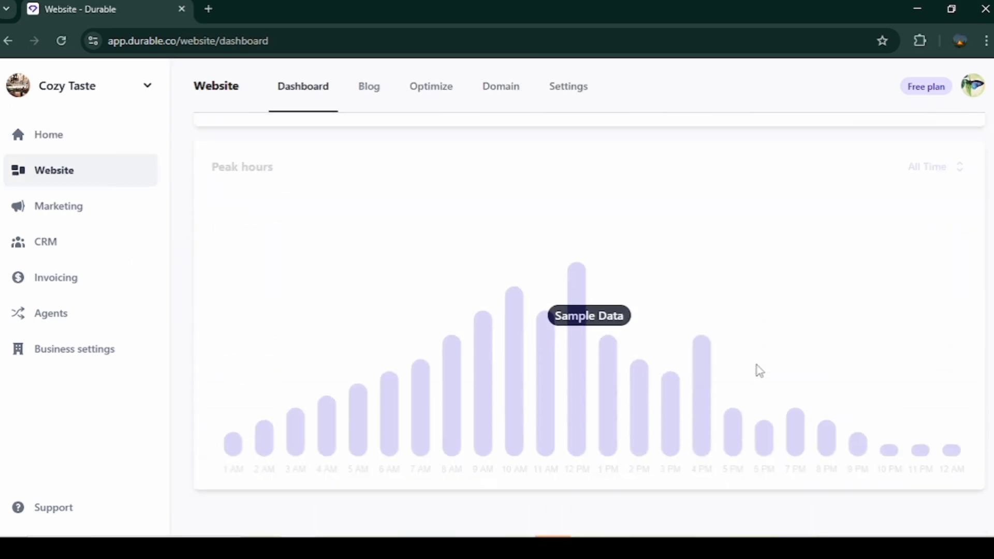
scroll(760, 370, up, 13)
scroll(759, 369, up, 10)
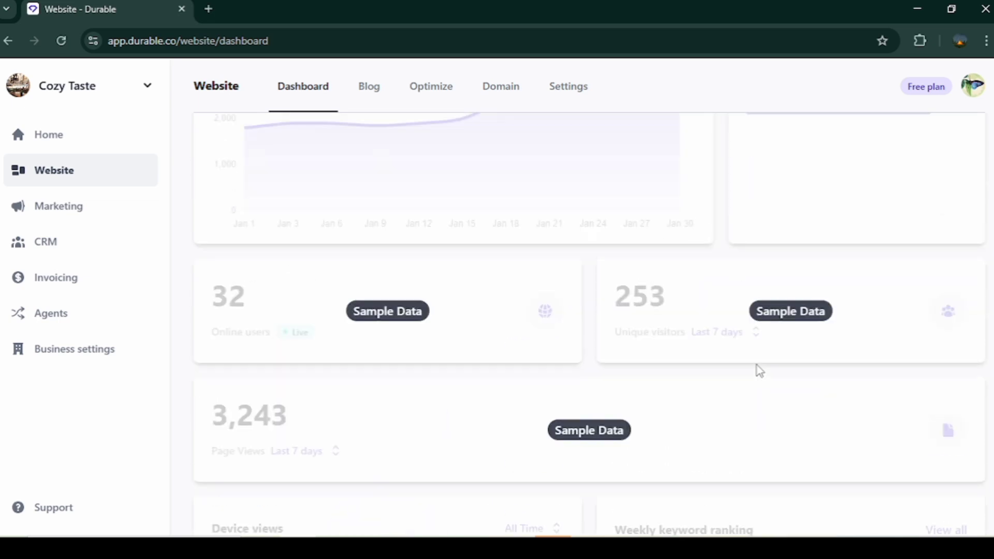
- Revisit the brand kit page in Marketing and the contact list in CRM
click(118, 210)
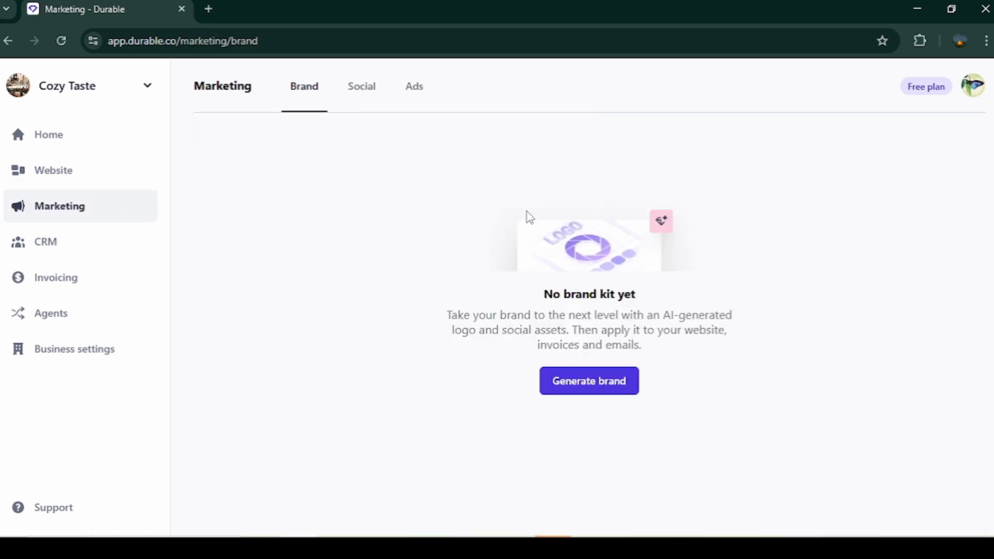
click(109, 248)
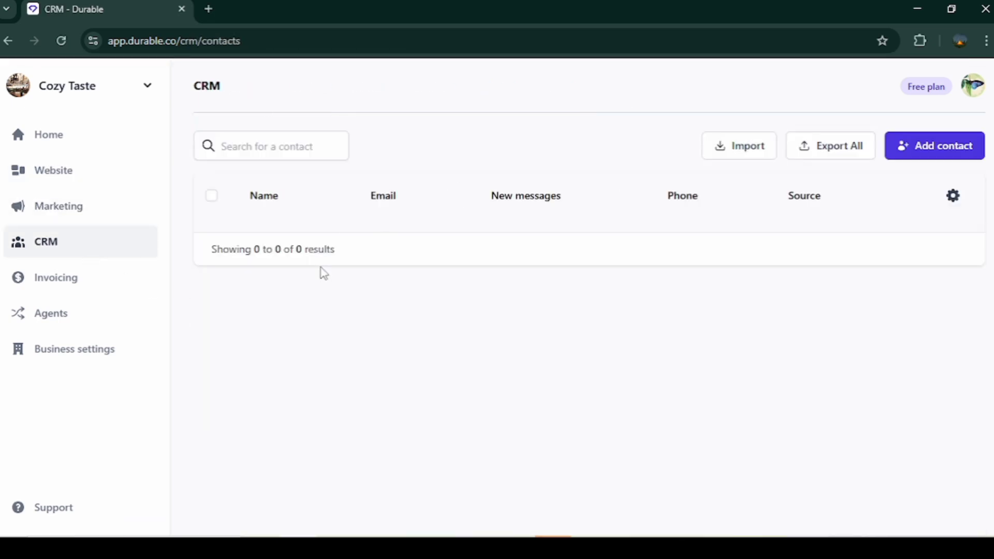